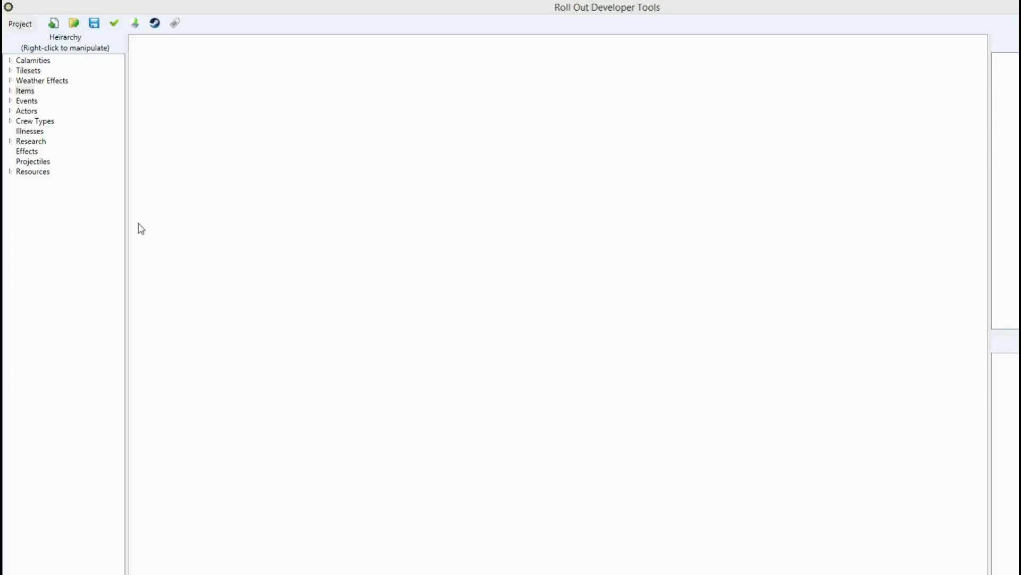
- Add two entries to the audio resources and load cyborg_laser.ogg from Downloads into the first new entry
left_click(10, 171)
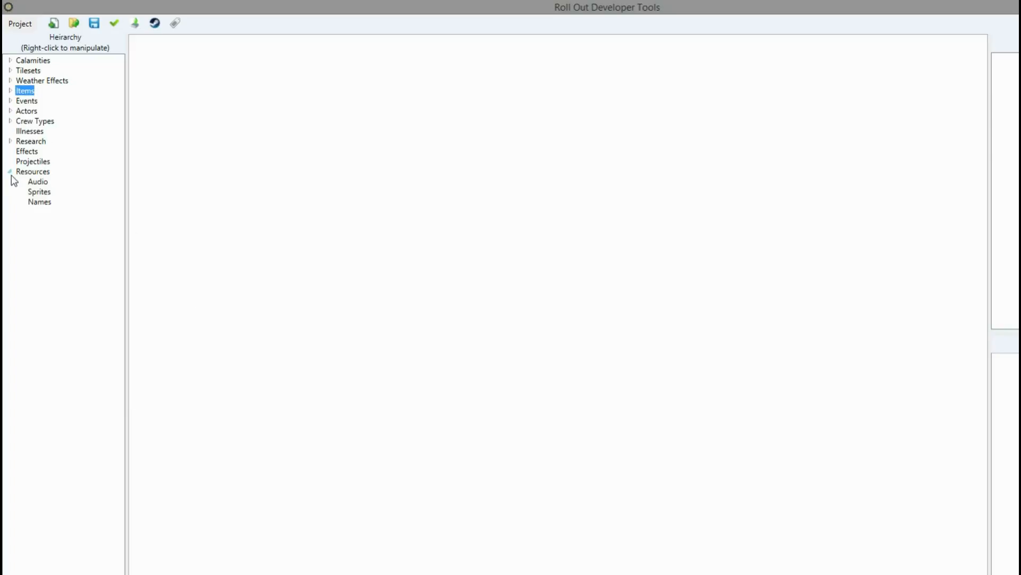
left_click(40, 183)
left_click(486, 86)
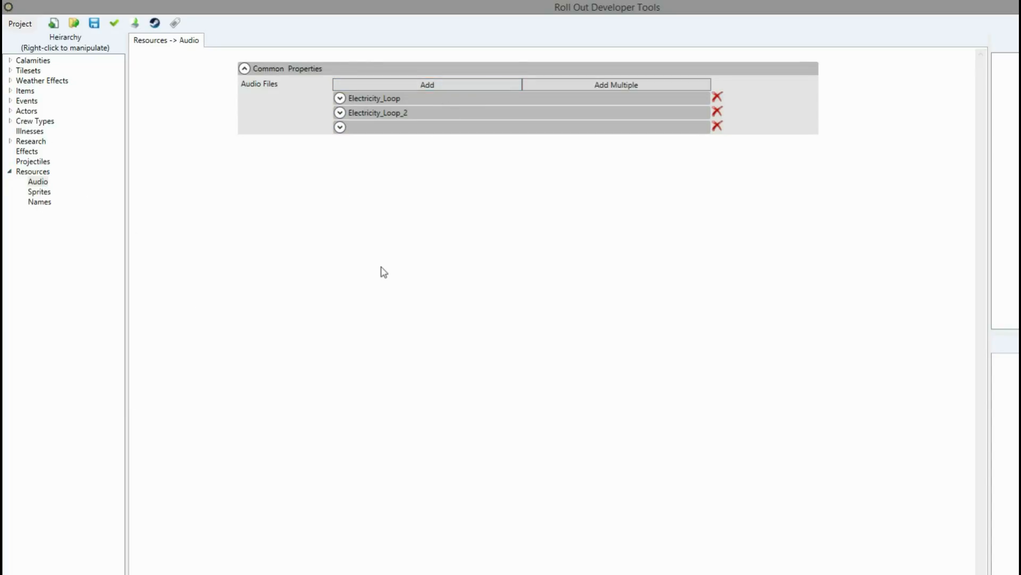
left_click(341, 126)
left_click(578, 143)
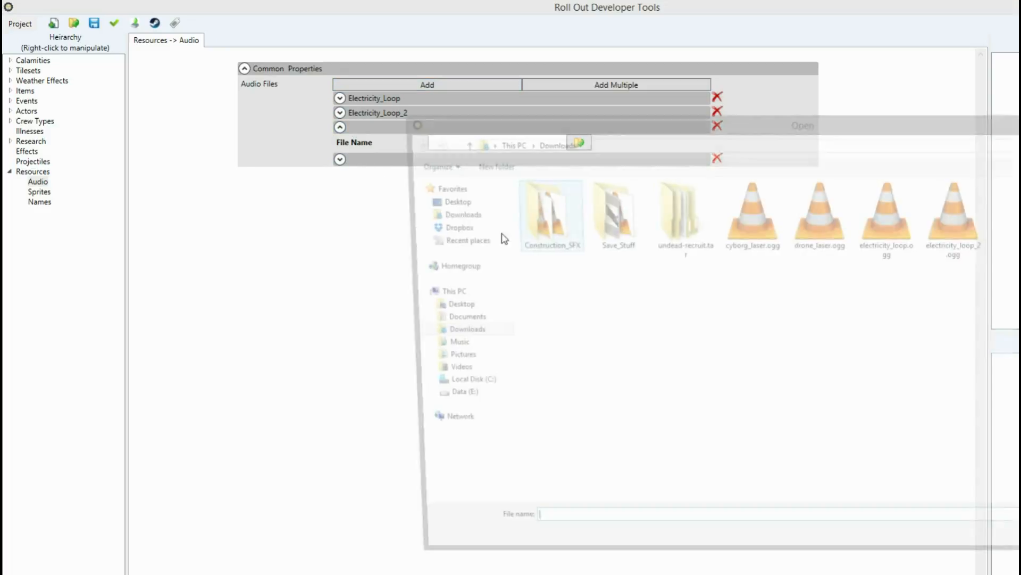
double_click(758, 248)
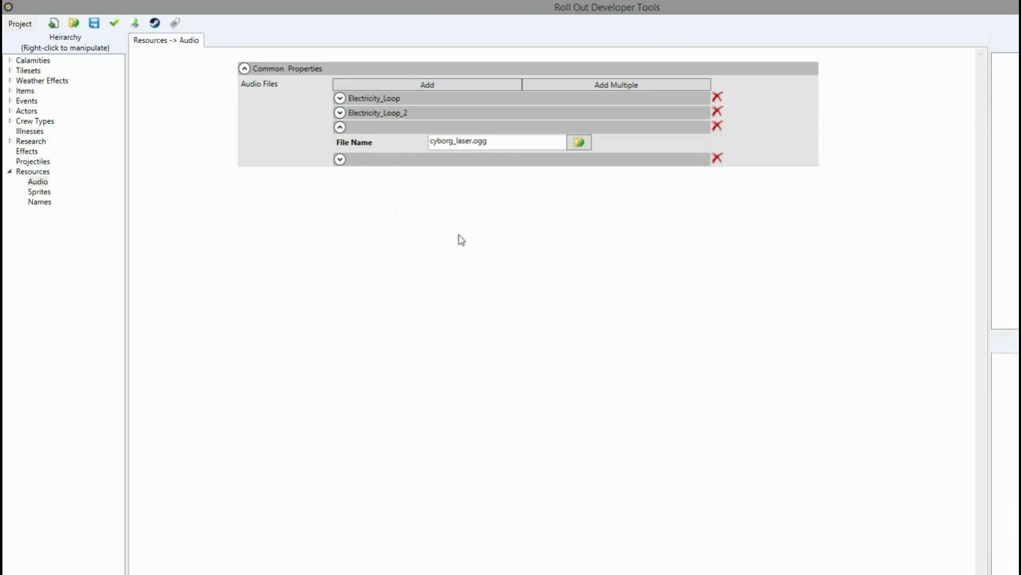
- Load drone_laser.ogg into the second new audio entry, then save the project and close the audio resources
left_click(340, 159)
left_click(579, 174)
double_click(817, 224)
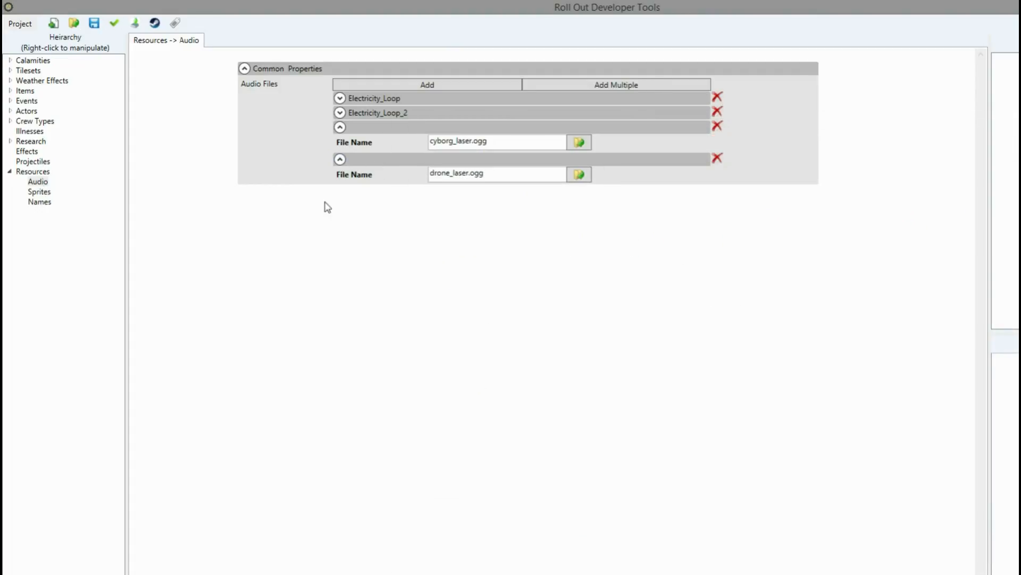
key("ctrl+s")
left_click(340, 127)
left_click(340, 141)
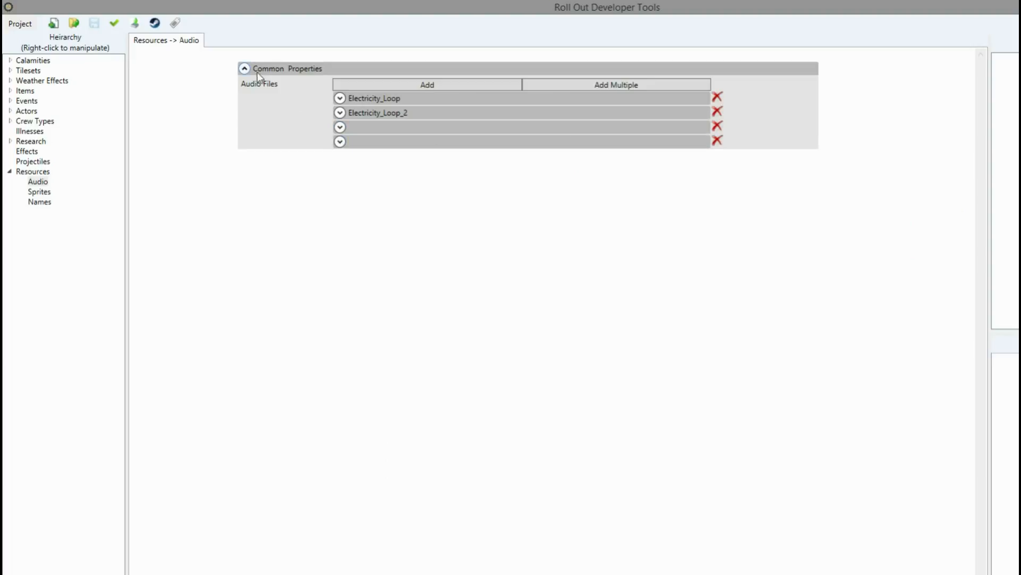
middle_click(150, 40)
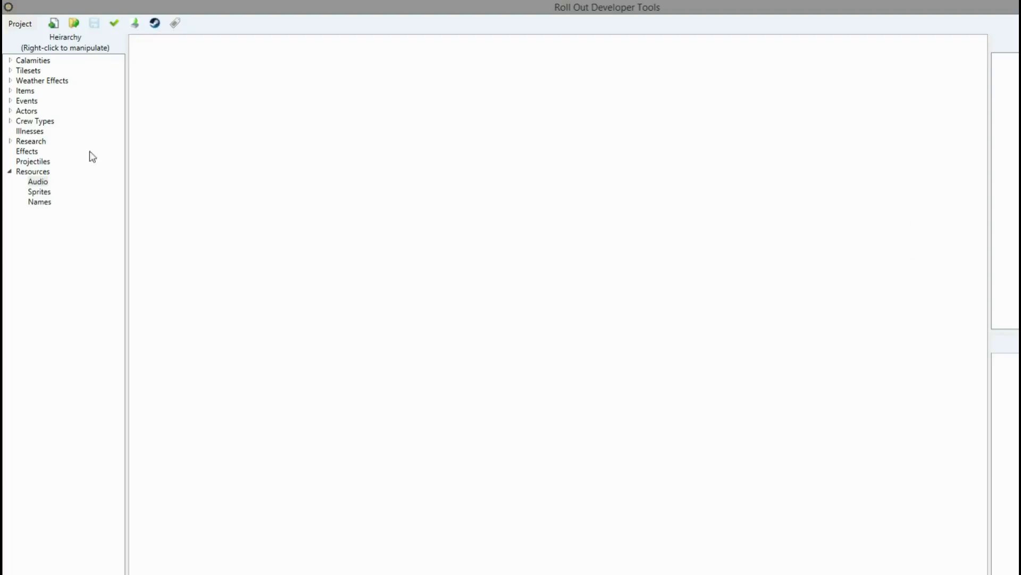
- Create a new game effect with the ID cyborg_laser_shot
right_click(29, 156)
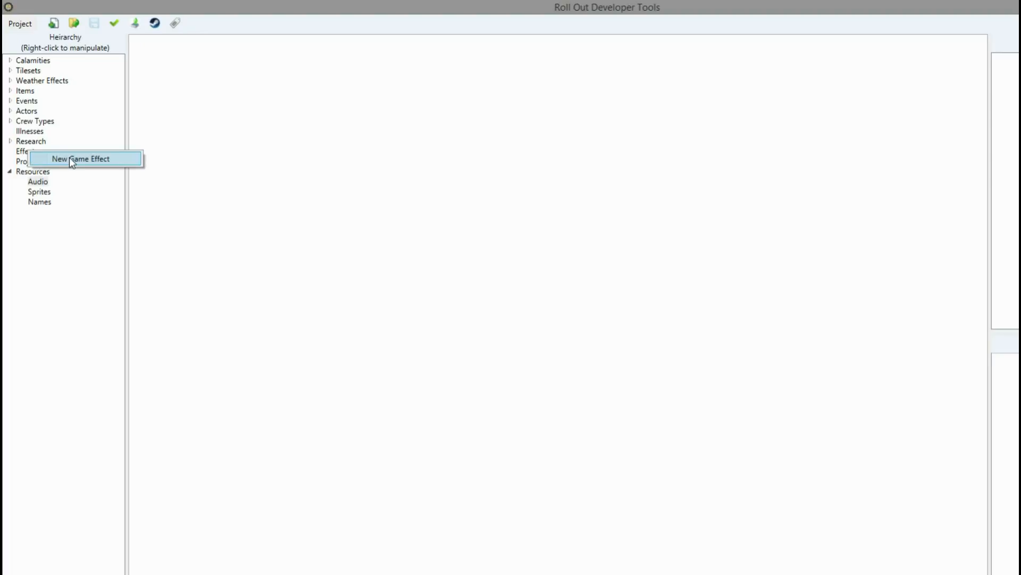
left_click(69, 158)
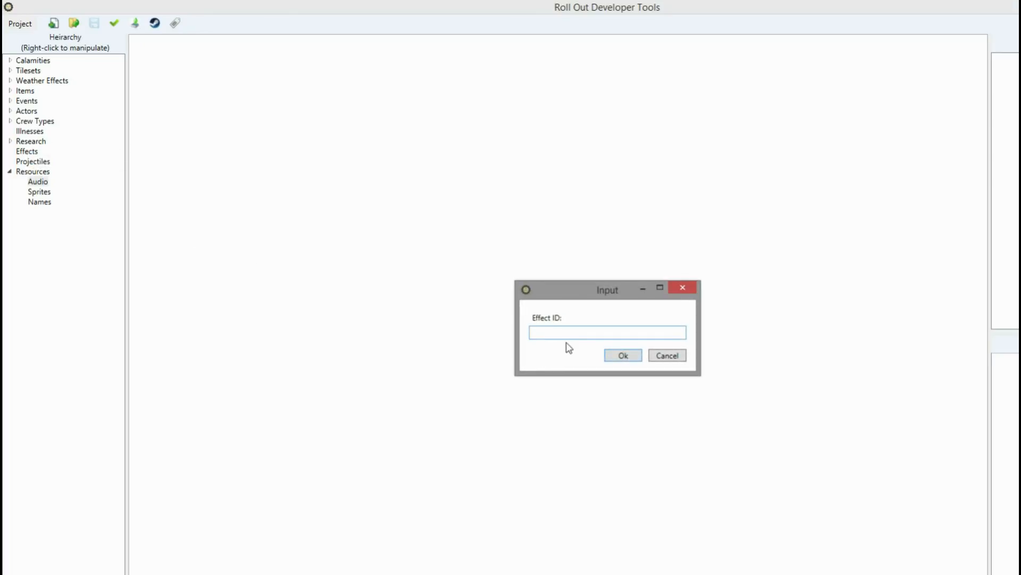
type("cyborg_laser_shot")
key("Return")
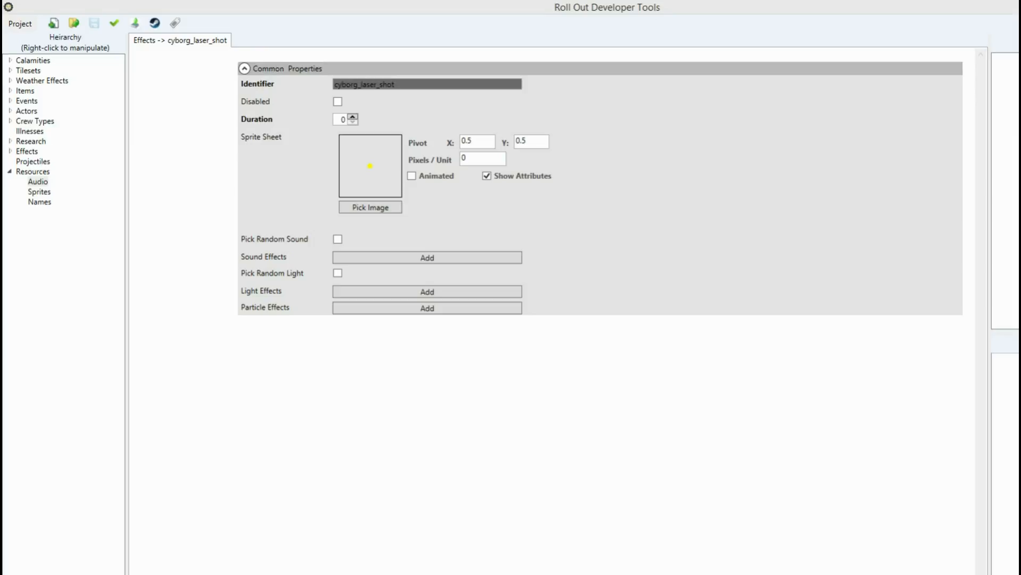
- Check the file details of cyborg_laser.ogg and set the cyborg_laser_shot effect's duration to 3
left_click(577, 175)
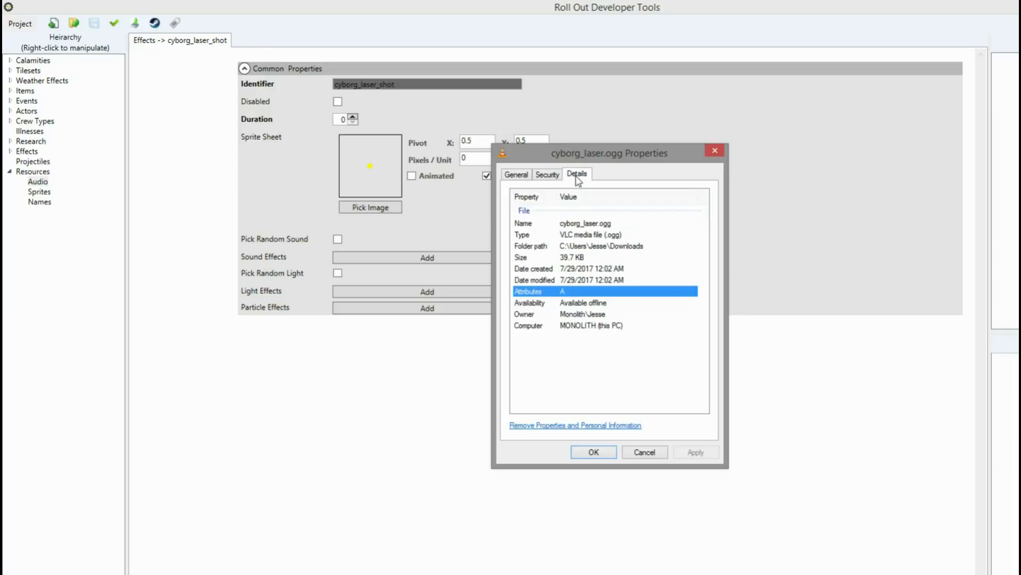
left_click(645, 453)
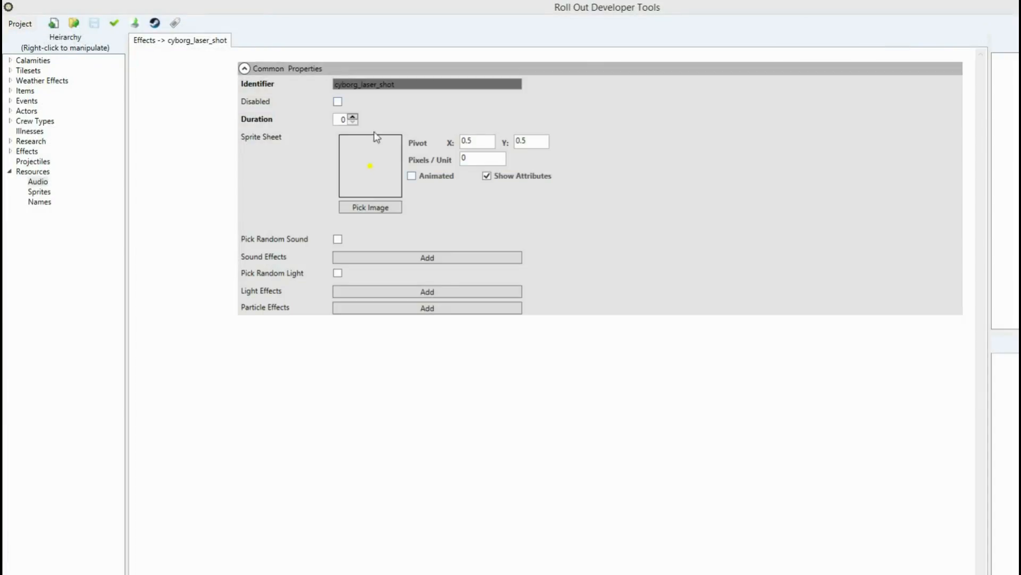
left_click(352, 117)
left_click(352, 117)
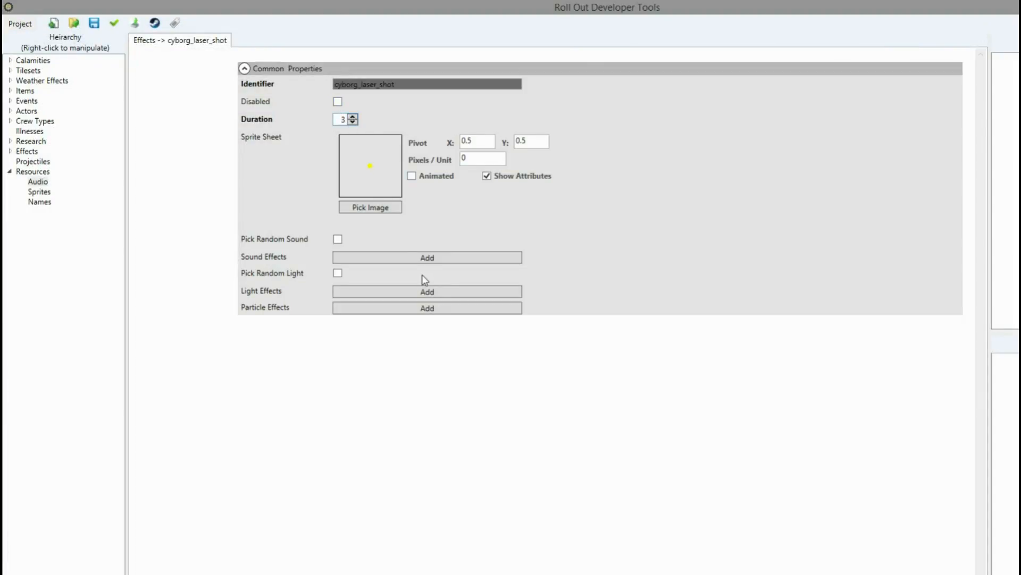
- Add a sound effect to cyborg_laser_shot that uses cyborg_laser.ogg as its sound identifier
left_click(342, 257)
left_click(340, 272)
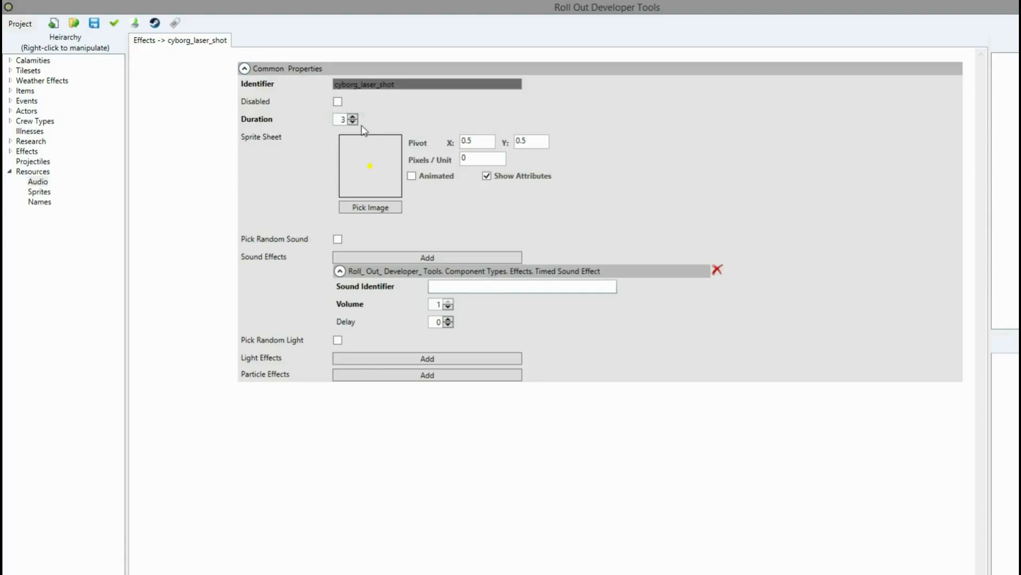
left_click(447, 286)
type("cy")
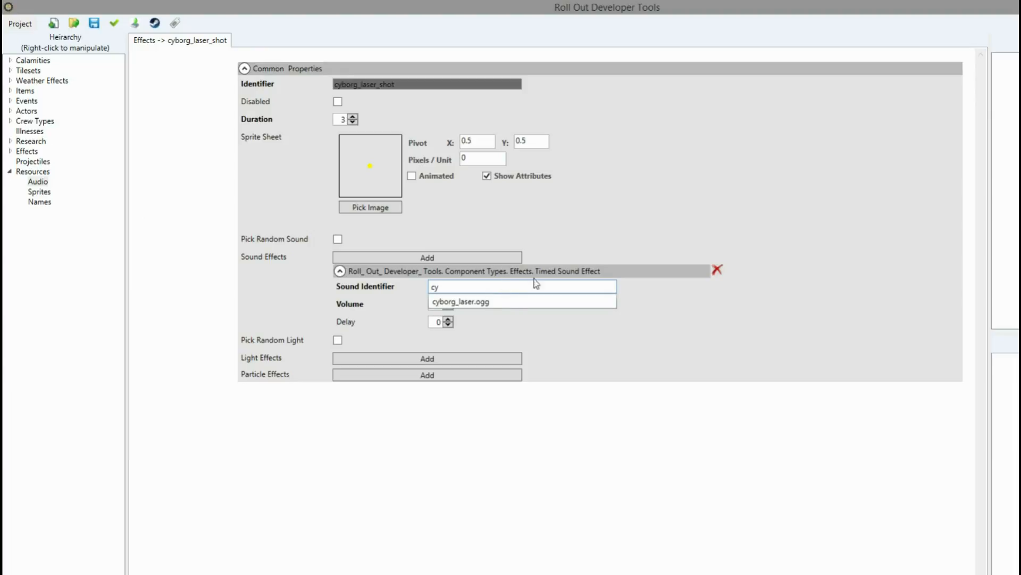
left_click(502, 302)
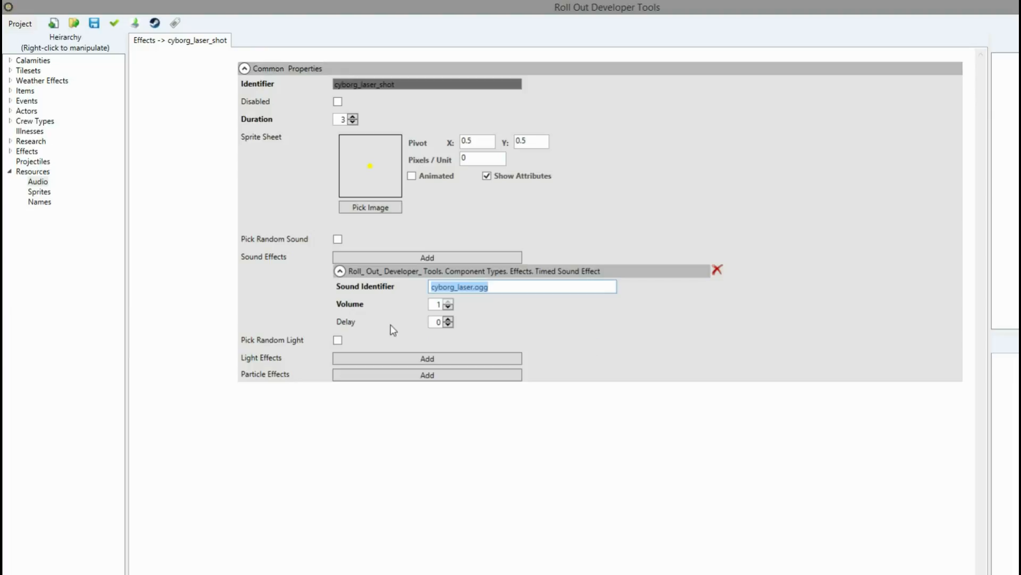
left_click(339, 271)
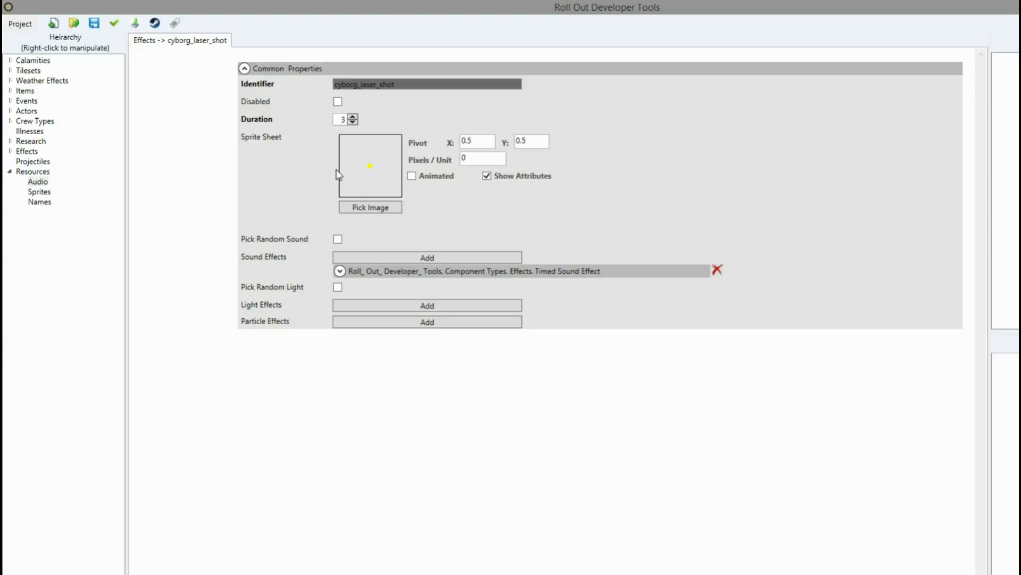
- Add a light effect to cyborg_laser_shot with duration 1, intensity 1 and range 10
left_click(348, 307)
left_click(340, 318)
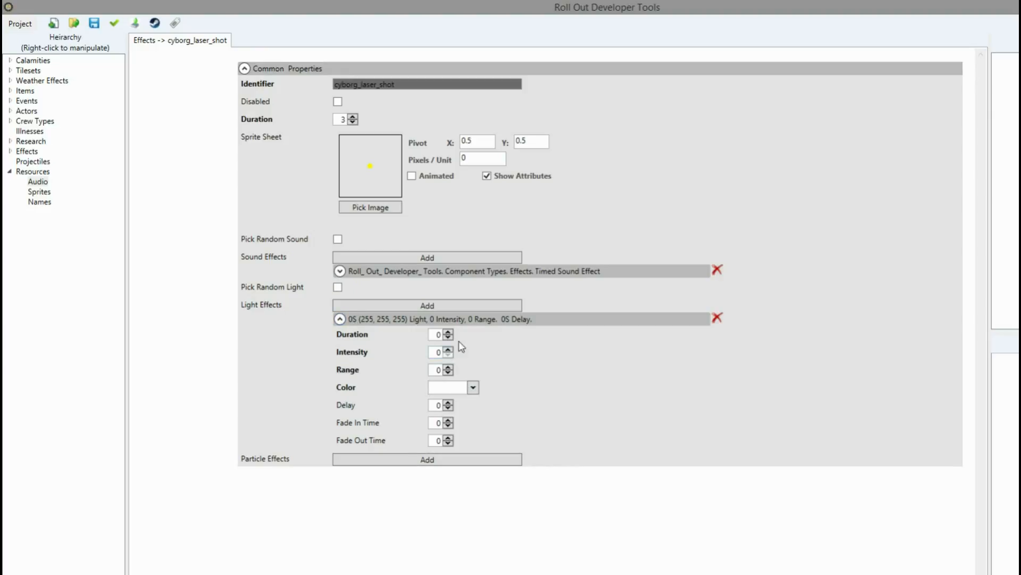
double_click(438, 336)
type("2")
key("BackSpace")
key("Tab")
type("1")
key("Tab")
type("10")
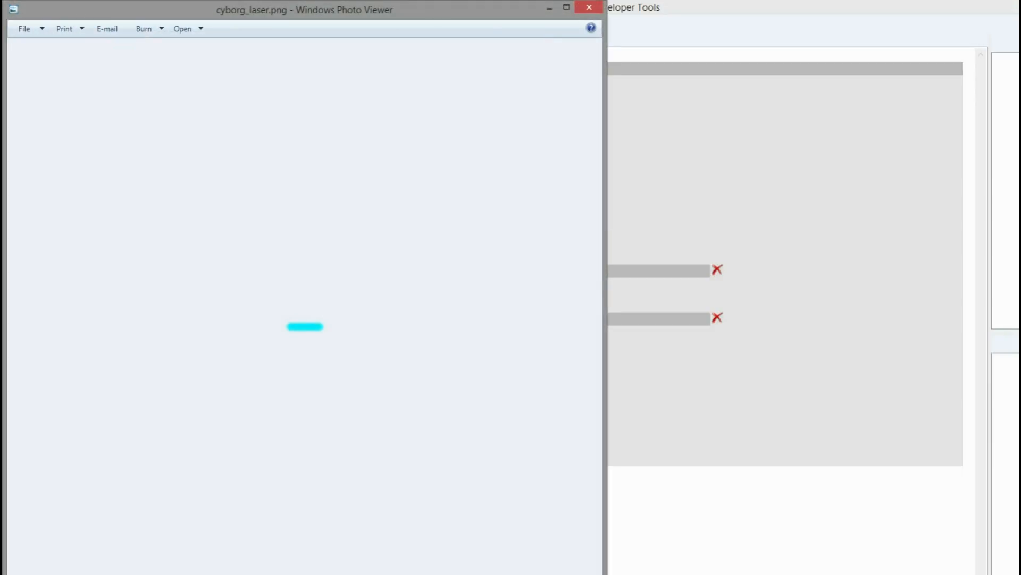
- Set the light effect's color to turquoise to match the cyborg_laser.png image, and close the image
left_click_drag(389, 10, 988, 54)
left_click(473, 387)
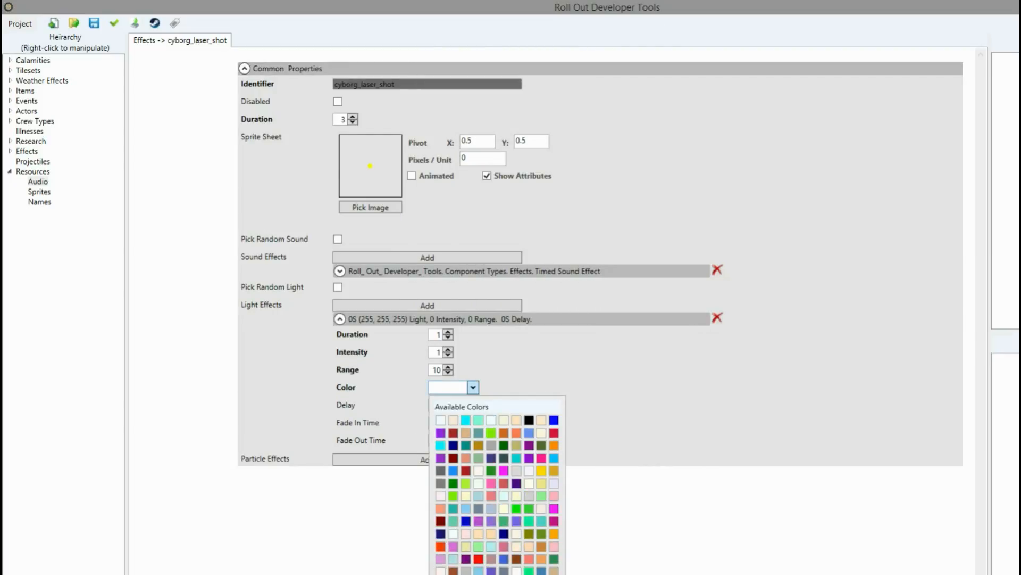
left_click(542, 521)
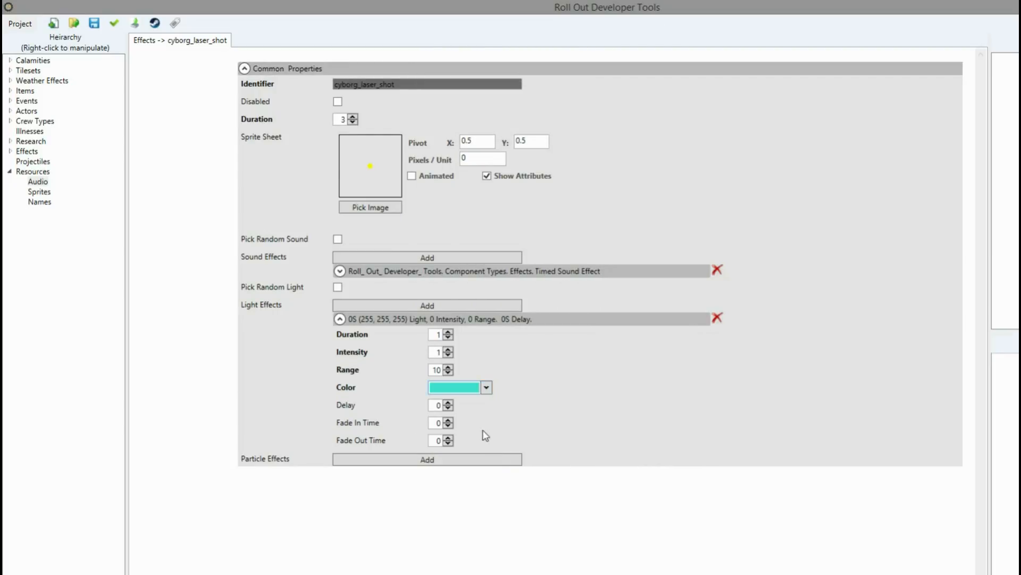
key("alt+Tab")
key("alt+F4")
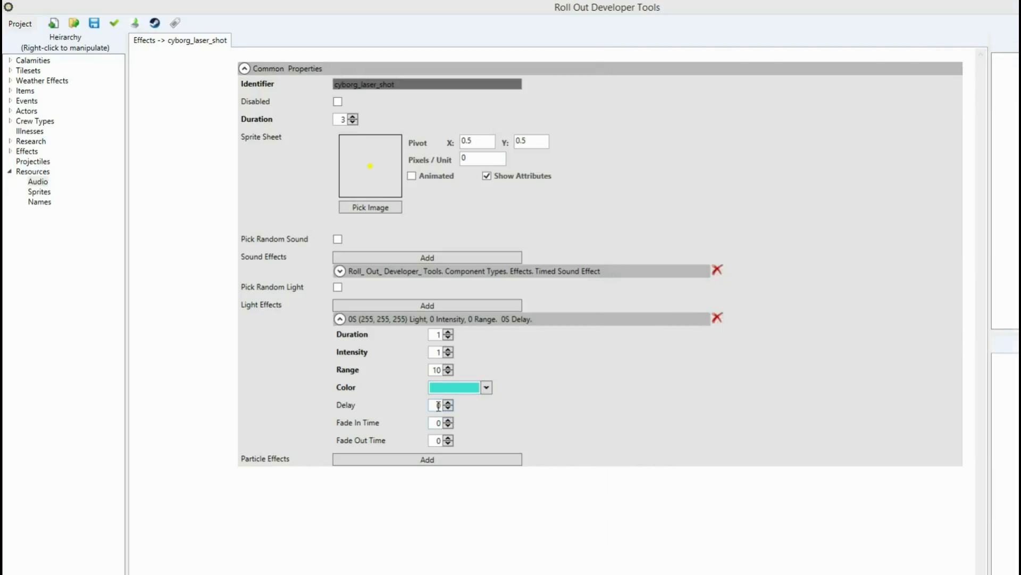
- Set the cyborg light effect's fade in time to 0.2 and fade out time to 0.8, then collapse the effect's properties
mouse_move(351, 410)
left_click(434, 424)
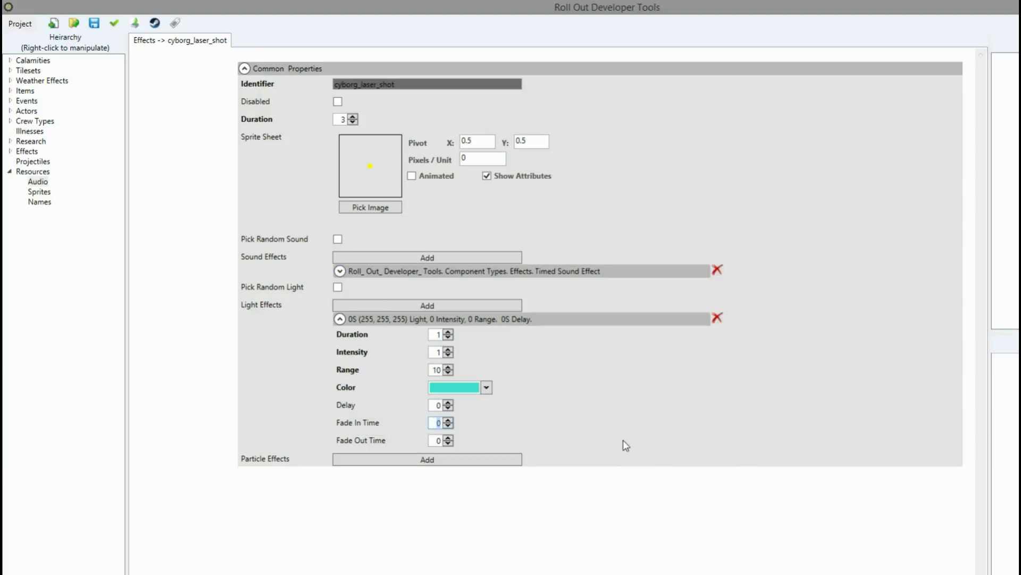
type("0.2")
left_click(432, 440)
type("0.8")
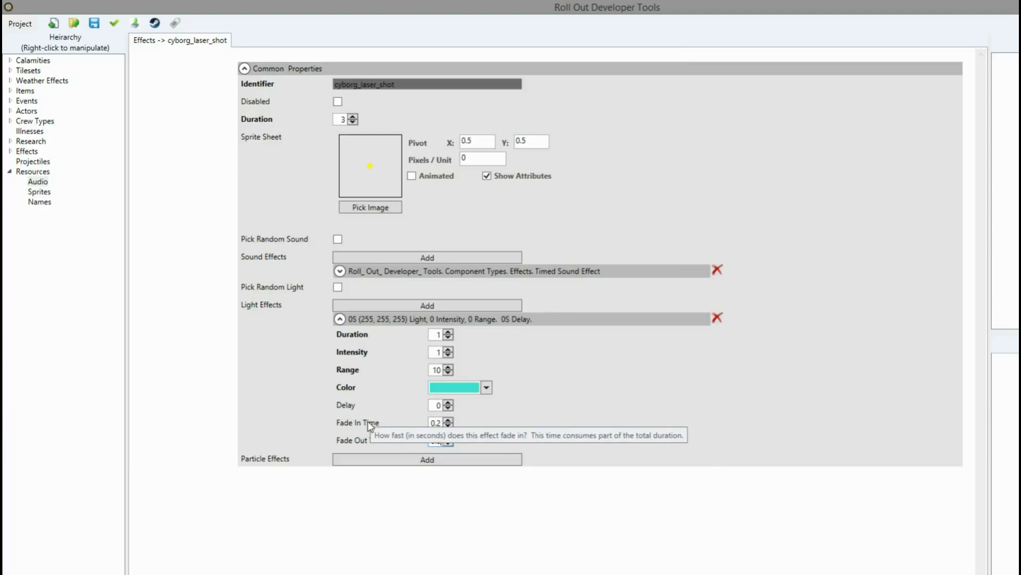
key("BackSpace")
type("2")
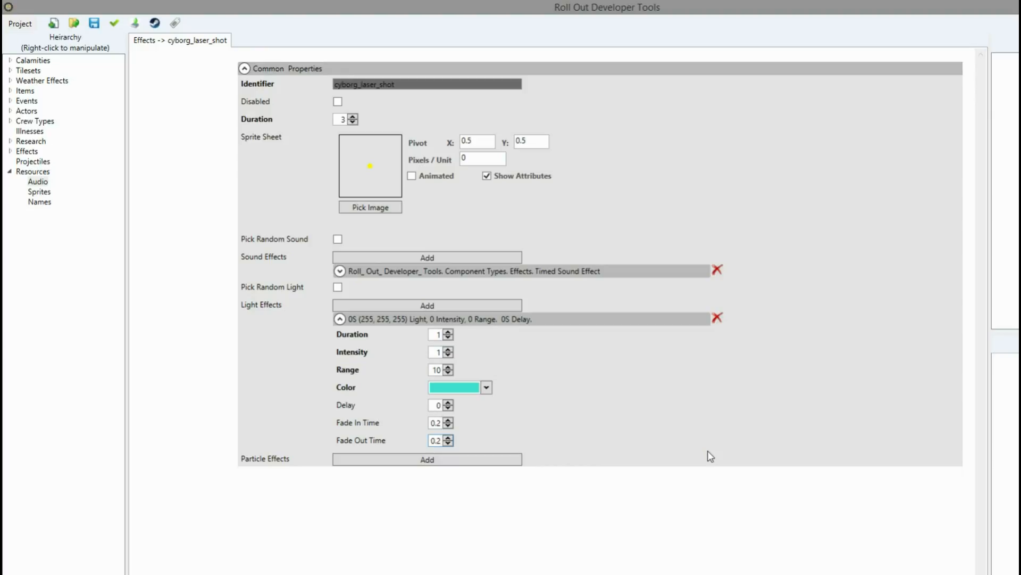
key("BackSpace")
type("8")
left_click(338, 318)
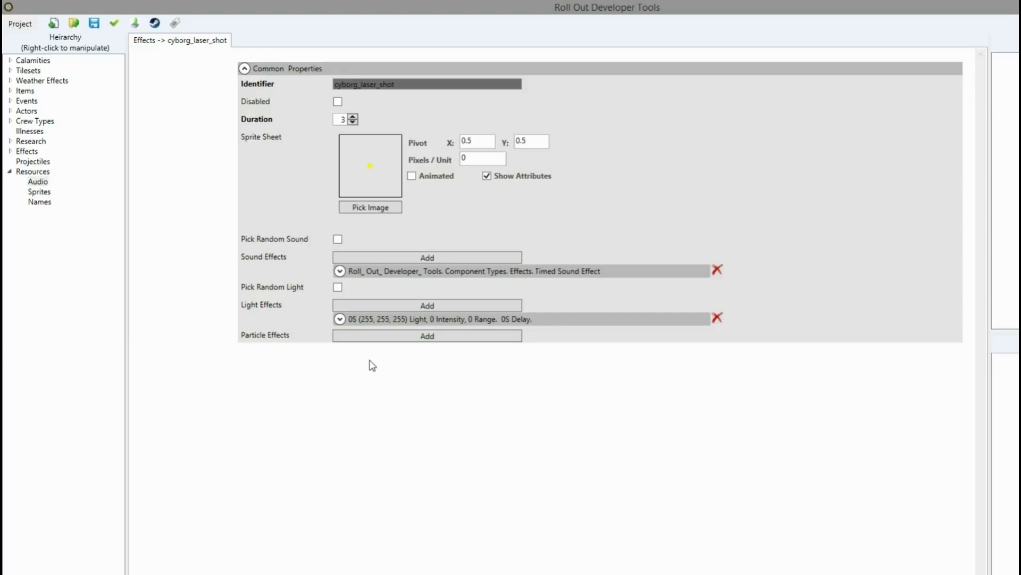
left_click(244, 68)
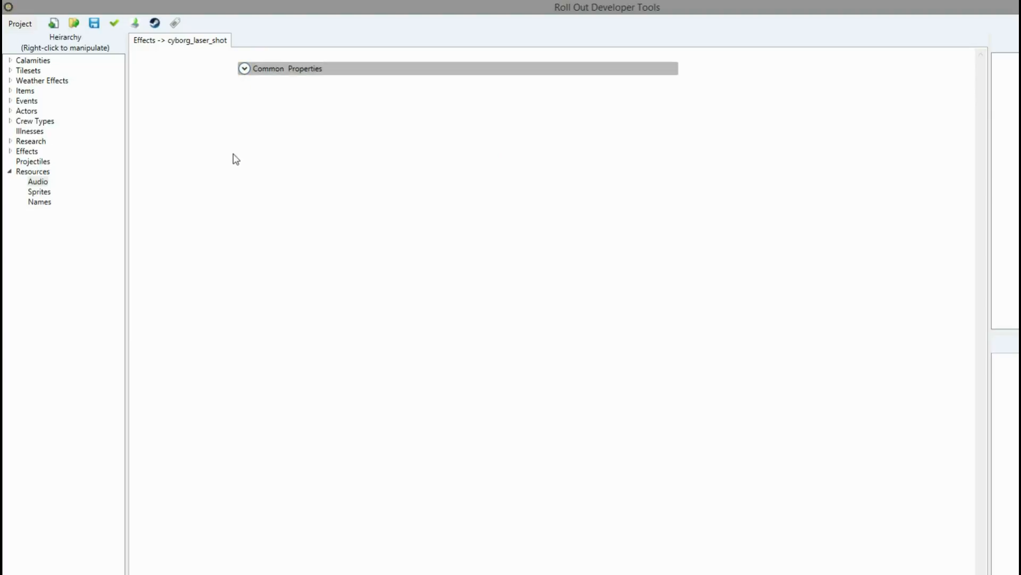
- Create a second game effect with the ID drone_laser_shot
left_click(10, 151)
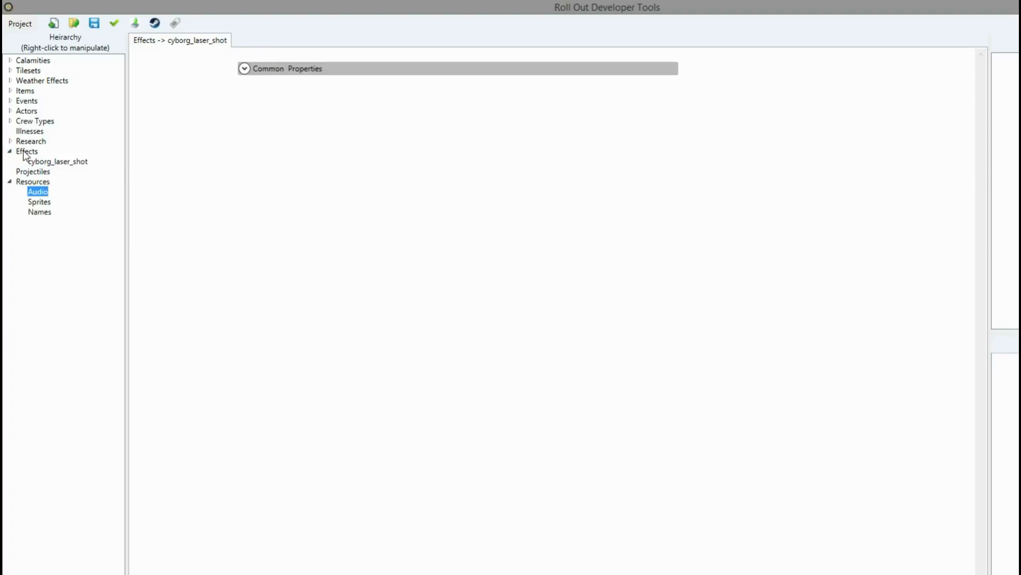
right_click(27, 151)
left_click(59, 159)
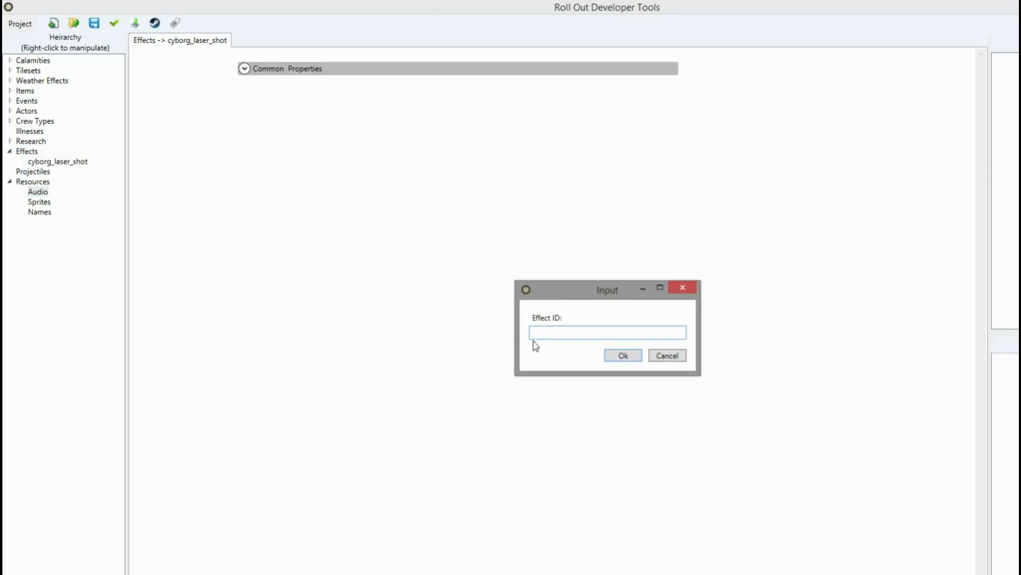
type("drone_laser_shot")
key("Return")
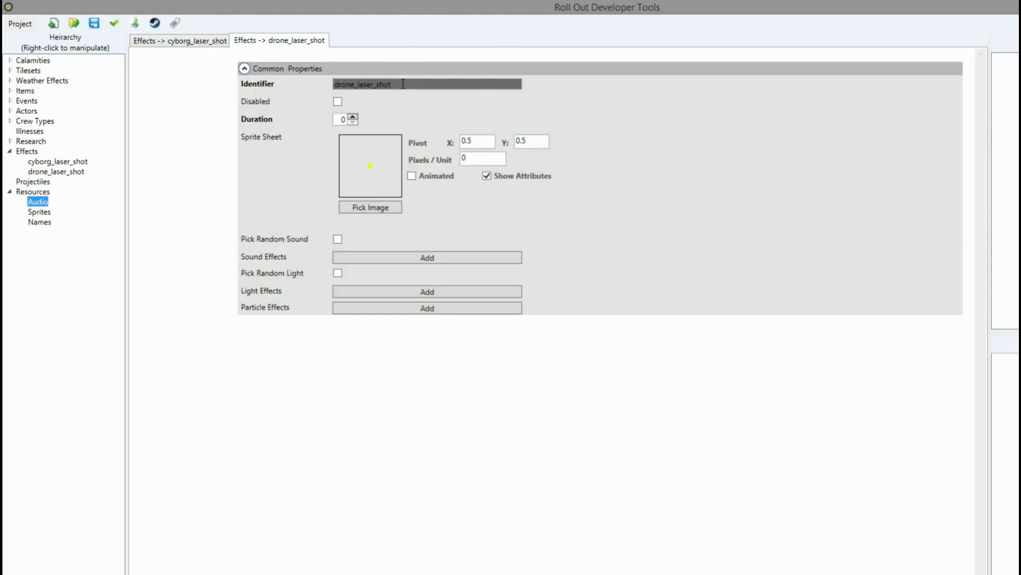
- Set the drone_laser_shot effect's duration to 3
left_click(352, 116)
left_click(353, 117)
left_click(353, 116)
- Add a sound effect to drone_laser_shot that uses drone_laser.ogg as its sound identifier
left_click(395, 256)
left_click(375, 272)
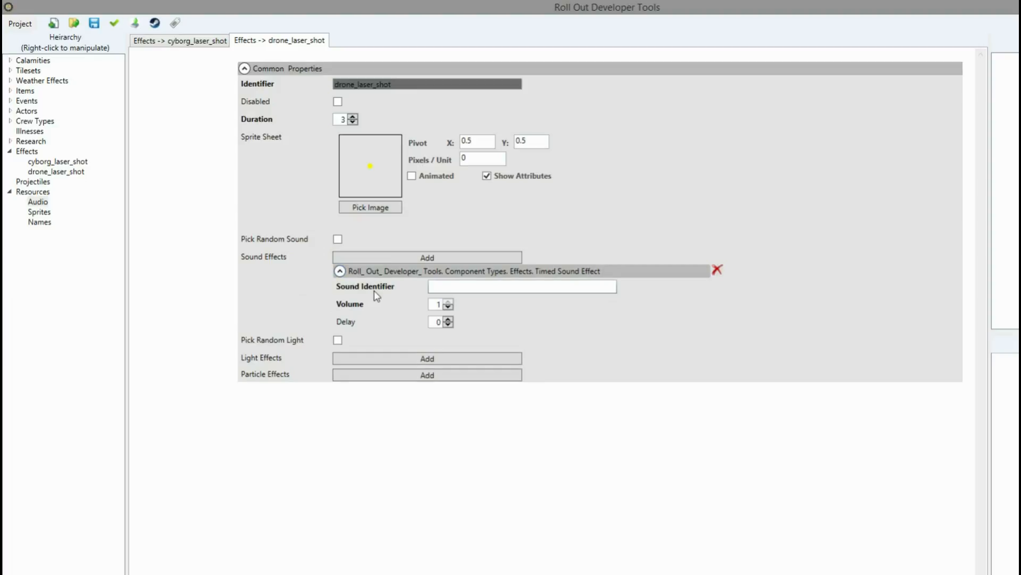
left_click(461, 287)
type("drone")
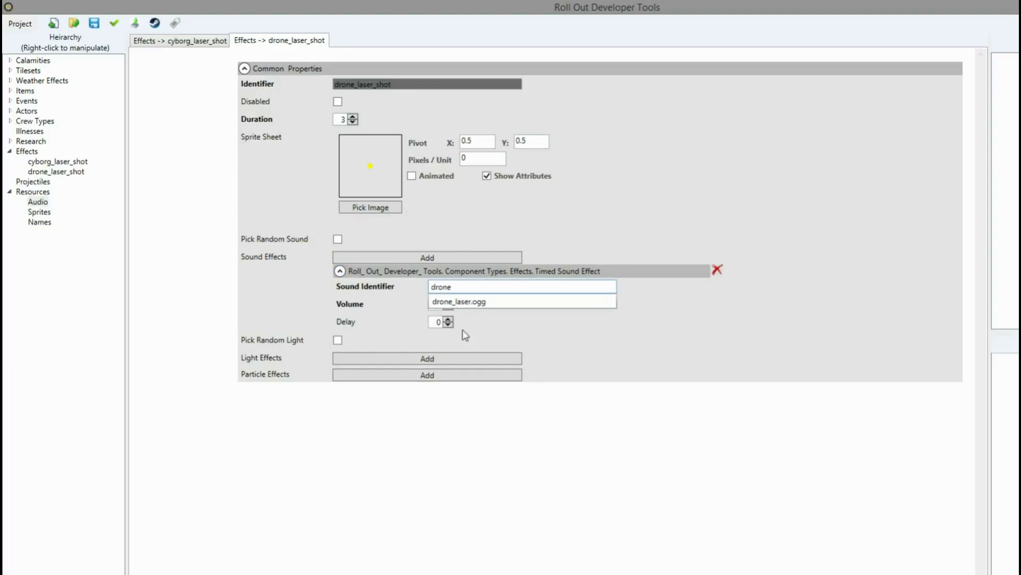
left_click(483, 303)
left_click(473, 290)
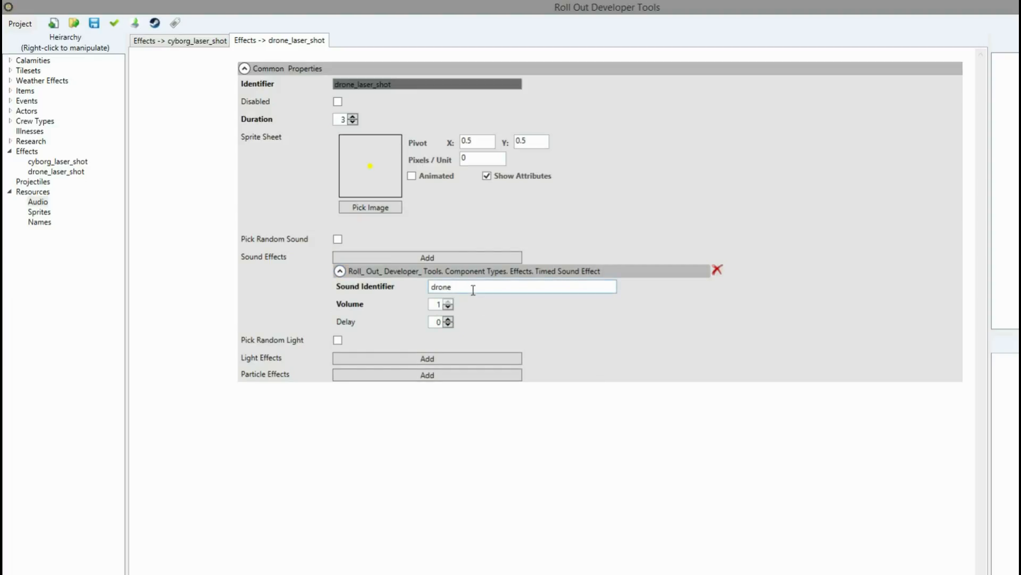
type("_laser.ogg")
key("Down")
key("Return")
left_click(348, 273)
- Add a light effect to drone_laser_shot and expand the properties of its light and sound effects
left_click(347, 307)
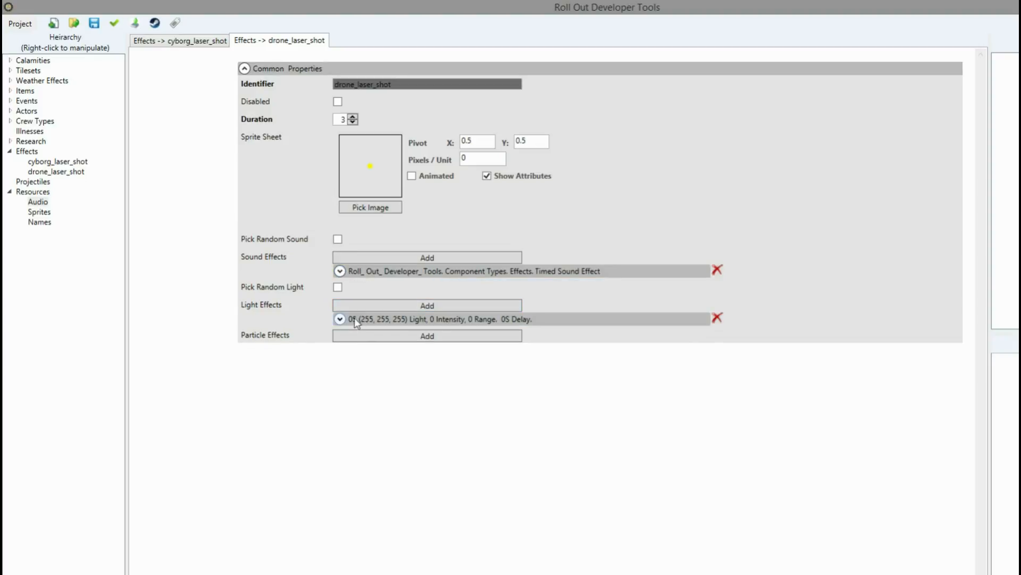
left_click(340, 319)
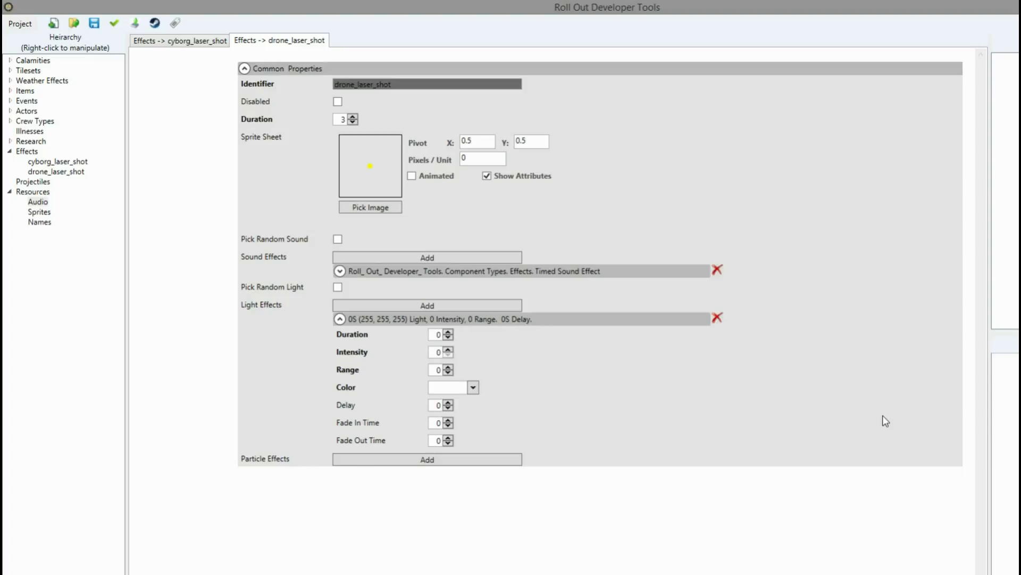
left_click(341, 271)
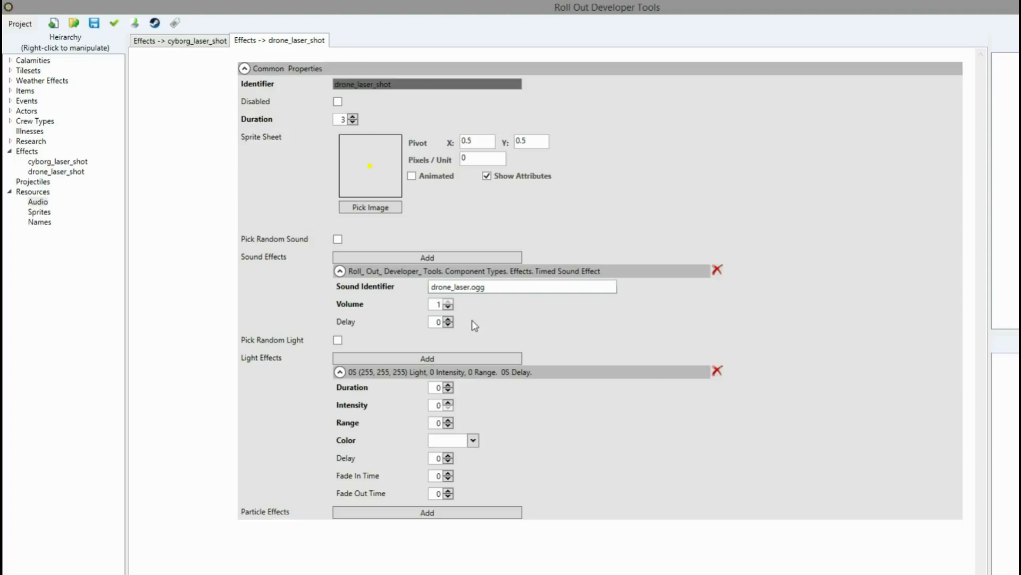
left_click(443, 511)
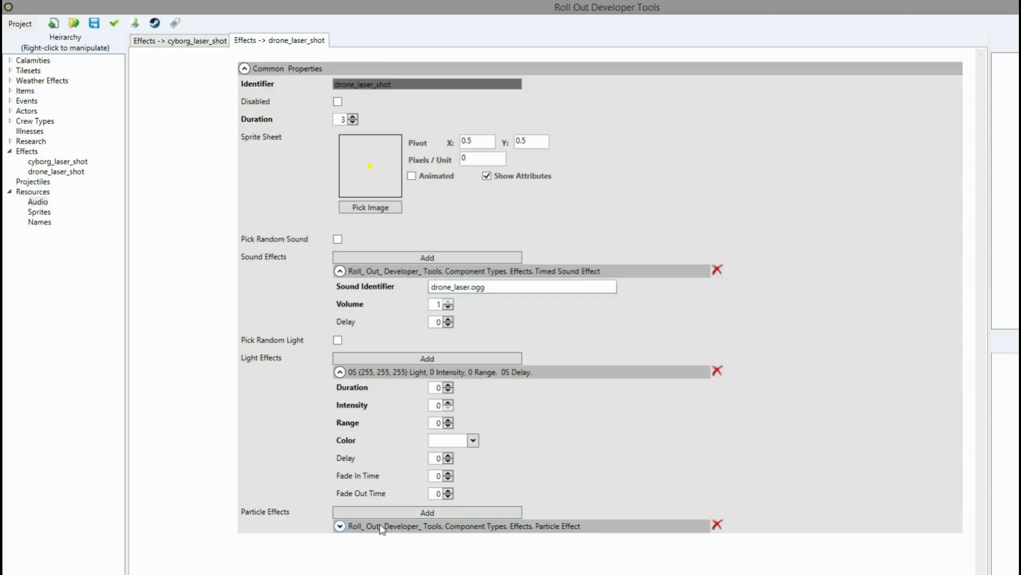
scroll(486, 535, "down", 6)
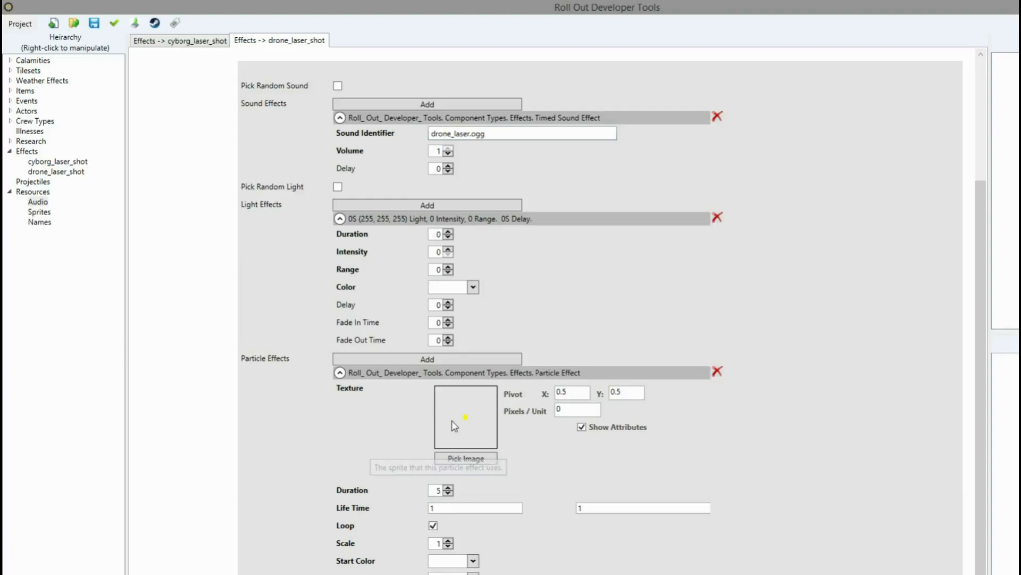
scroll(341, 383, "up", 6)
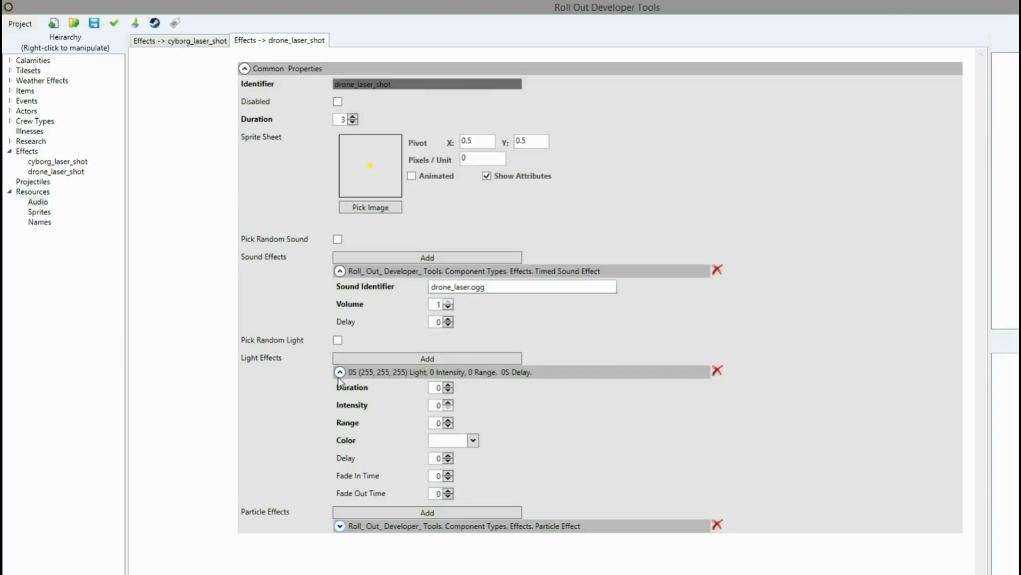
left_click(717, 526)
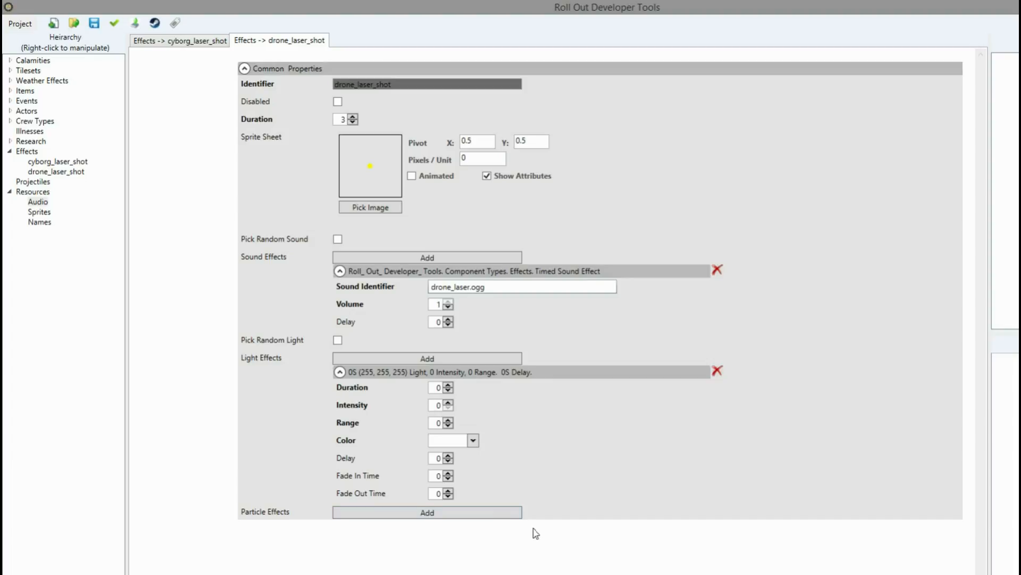
left_click(496, 514)
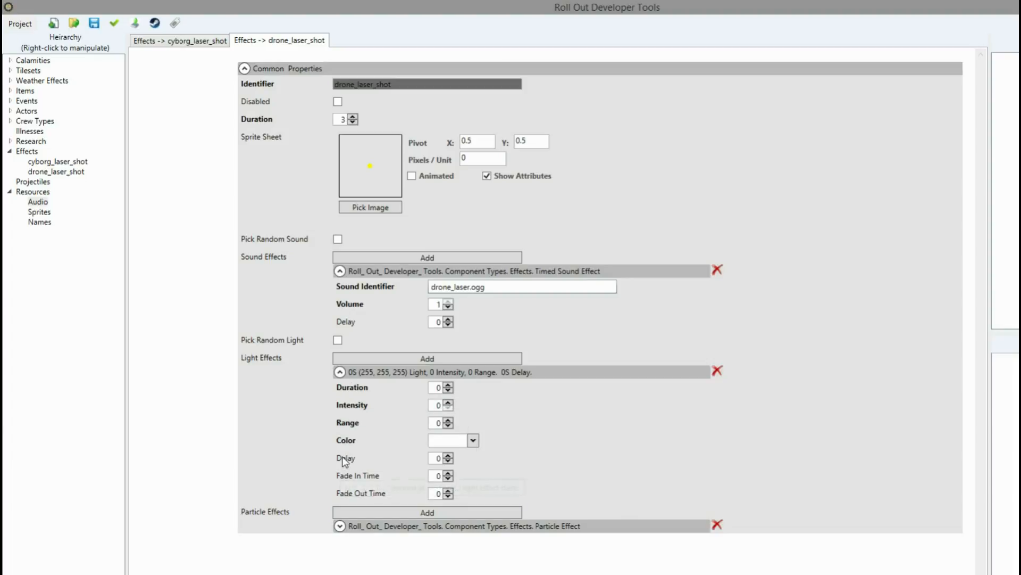
left_click(351, 527)
scroll(386, 535, "down", 1)
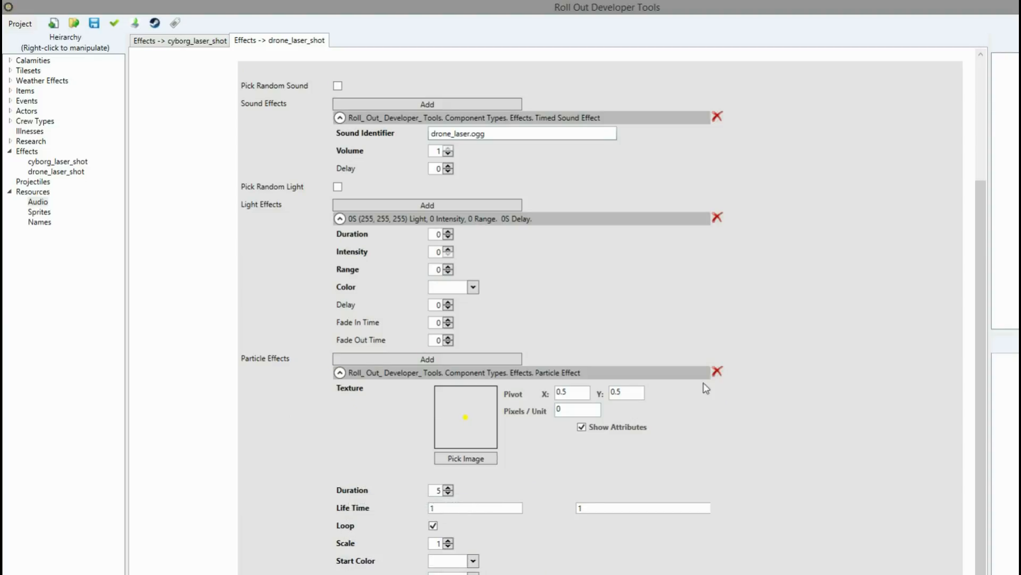
left_click(717, 371)
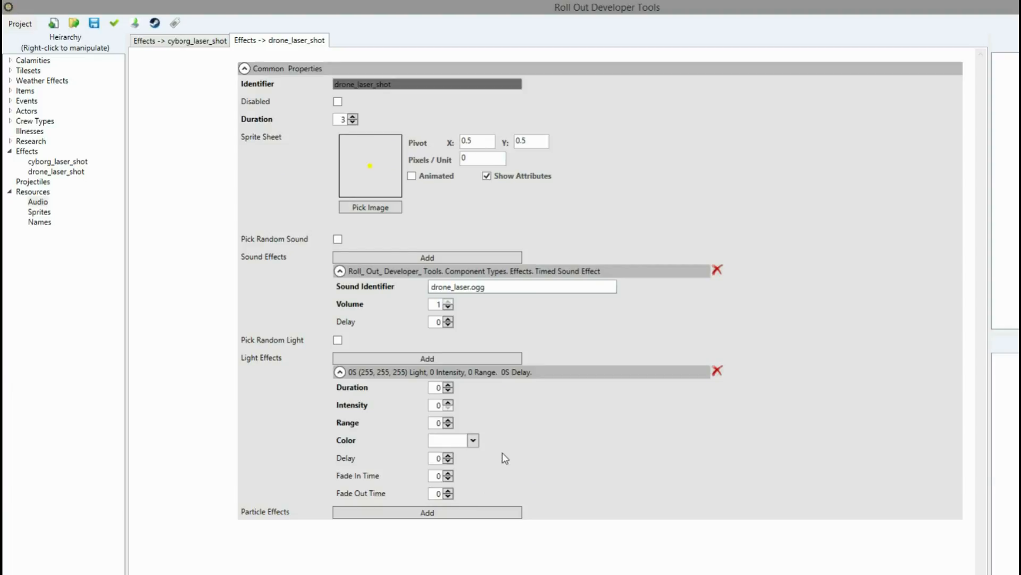
- Set the drone light effect's duration to 1, intensity to 1, range to 10 and color to red
left_click(449, 384)
key("Tab")
type("1")
key("Tab")
type("10")
left_click(473, 440)
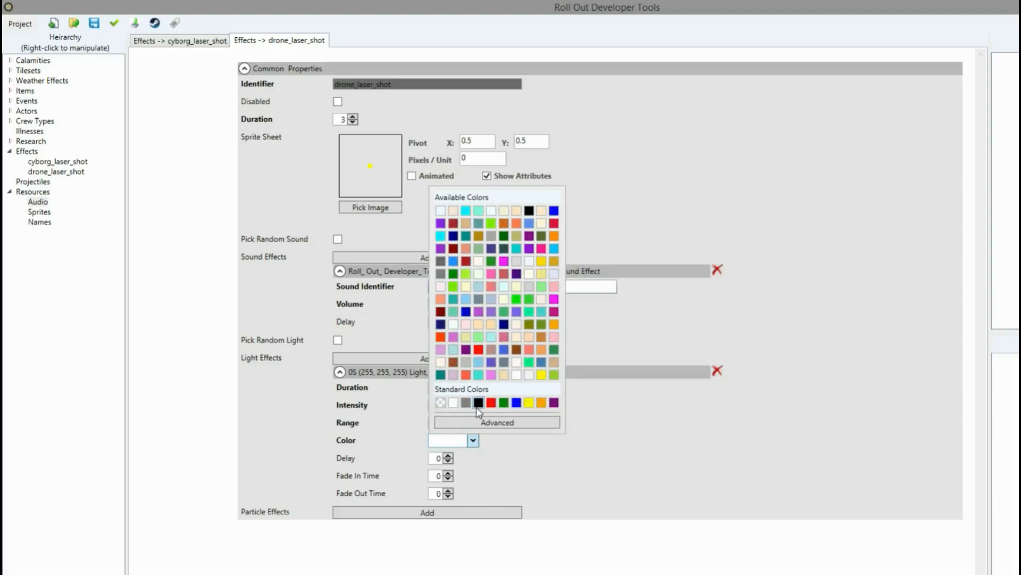
left_click(488, 405)
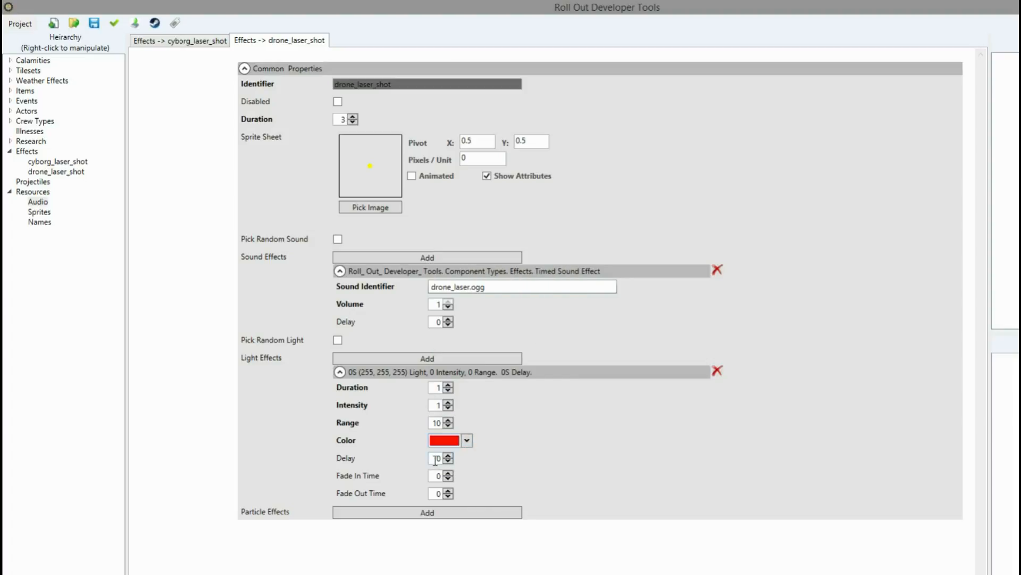
- Set the drone light effect's fade in time to 0.2 and fade out time to 0.8, and save the project
double_click(437, 478)
type("0.2")
double_click(434, 492)
type("0.8")
key("ctrl+s")
- Assign drone_laser_shot as the attack effect of the actor_drone actor and save the project
left_click(9, 110)
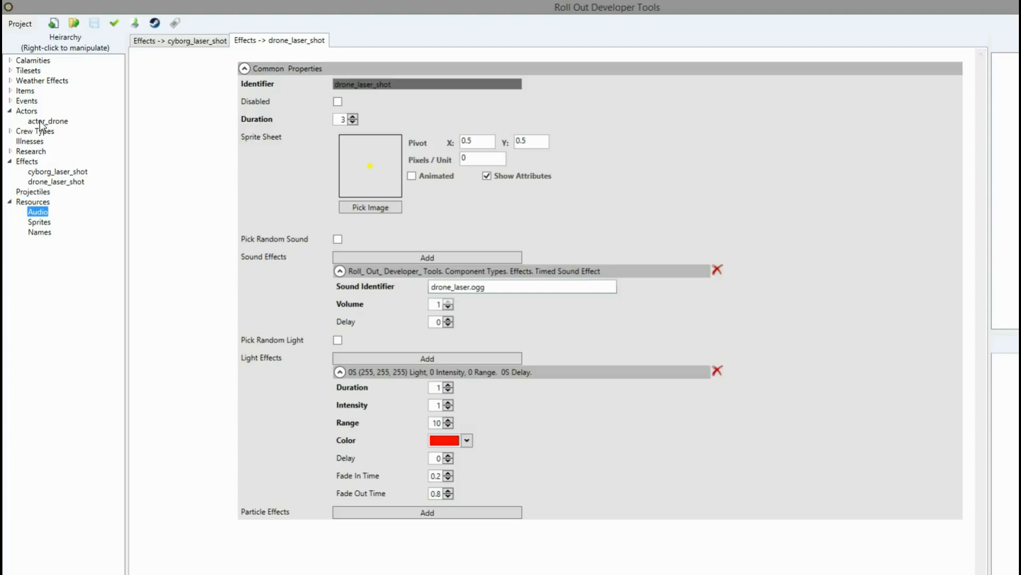
double_click(34, 123)
left_click(340, 397)
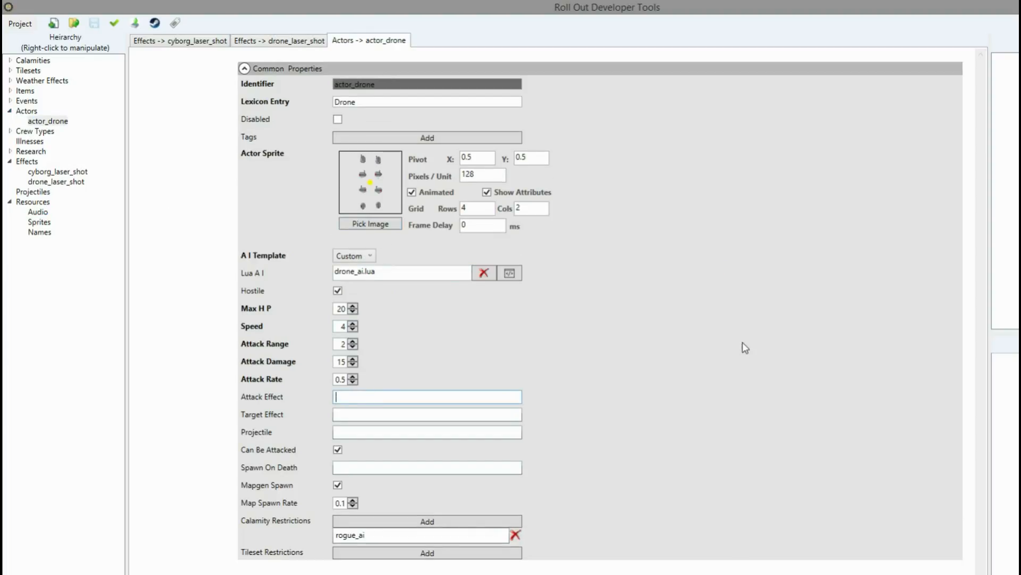
type("dron")
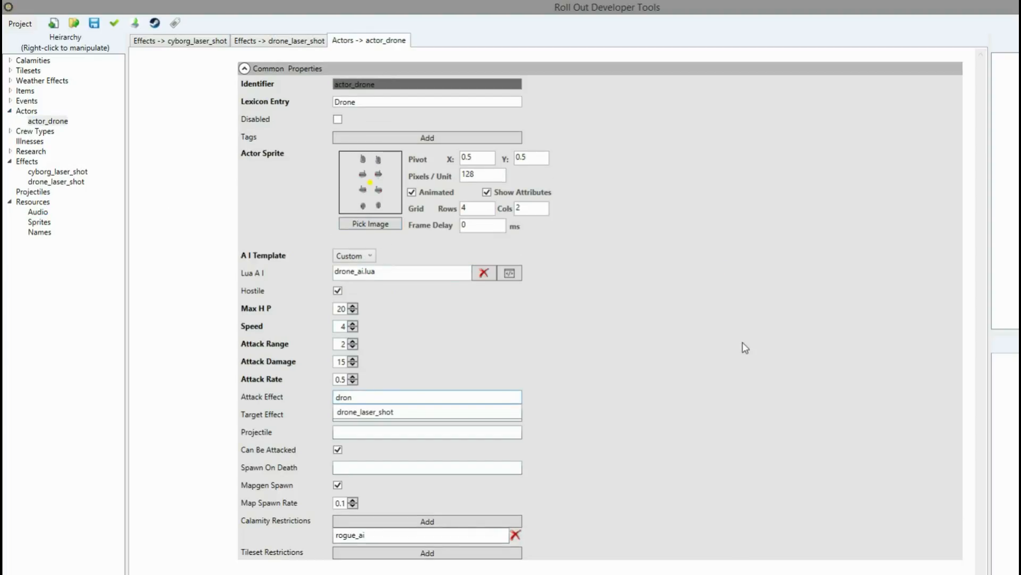
key("Down")
key("Return")
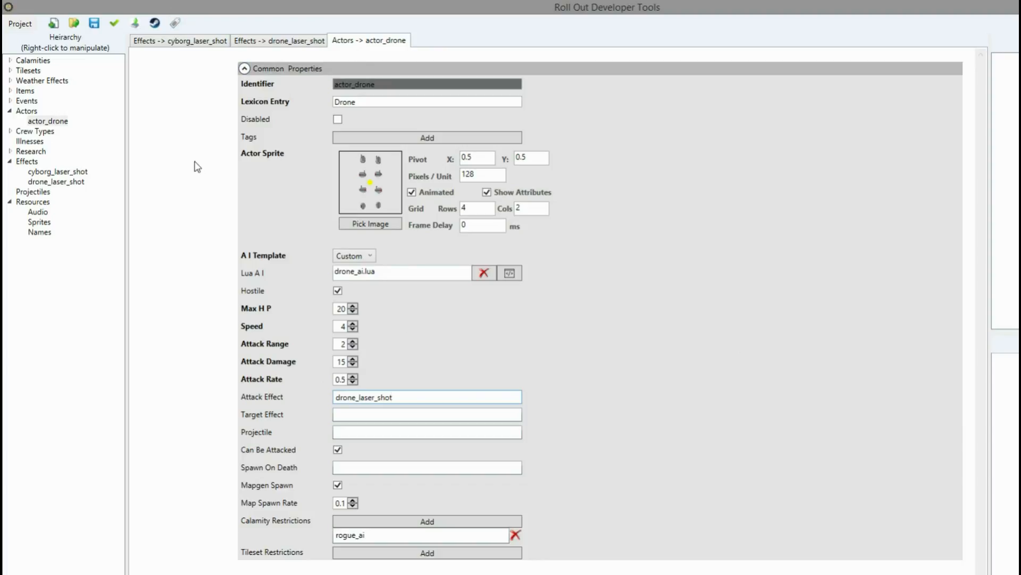
key("ctrl+s")
- Replace the cyborg crew type's attack effect with cyborg_laser_shot and save the project
left_click(68, 121)
left_click(11, 131)
left_click(40, 142)
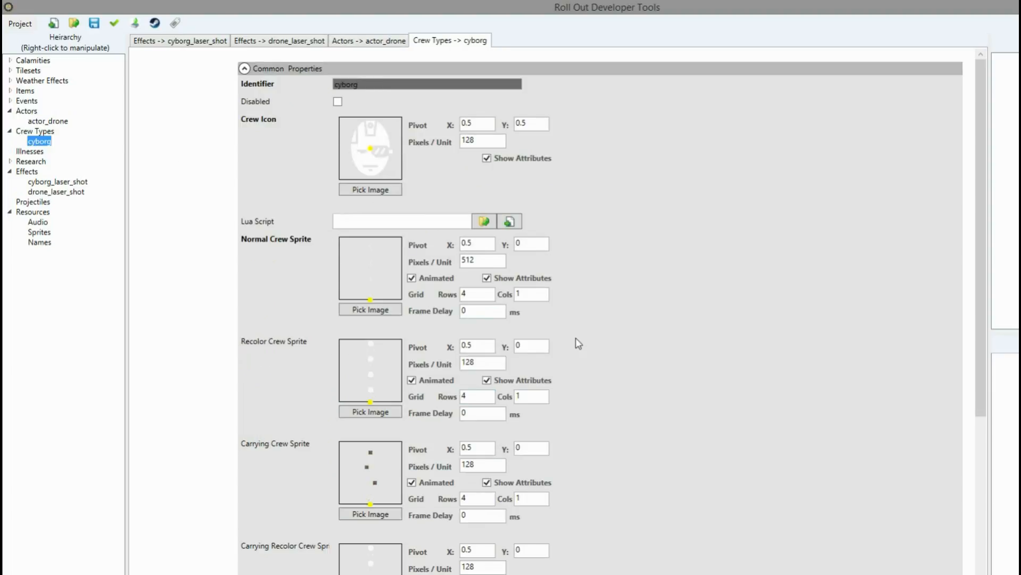
scroll(576, 337, "down", 6)
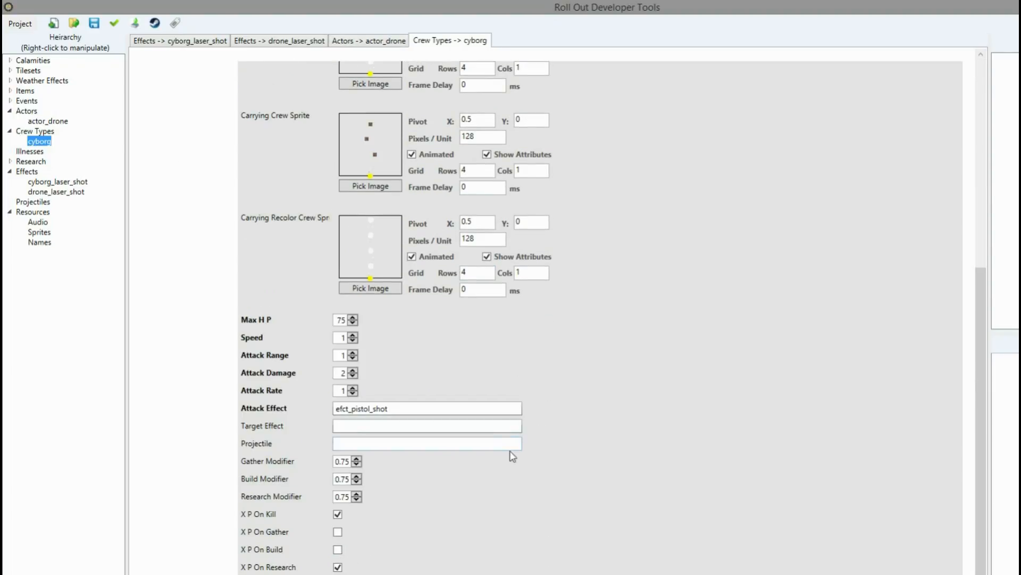
left_click(356, 426)
key("shift+Tab")
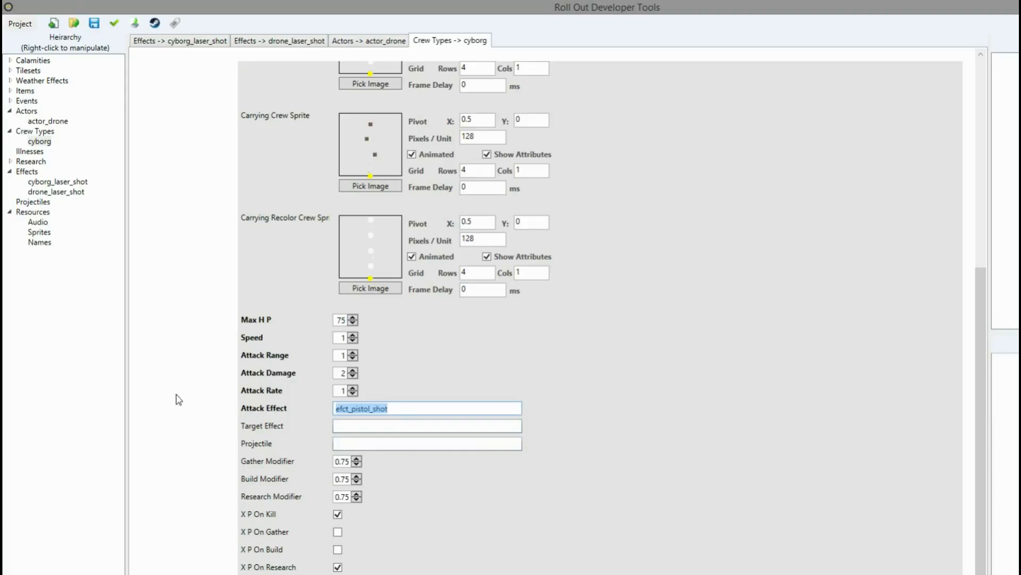
type("ef")
key("BackSpace")
key("BackSpace")
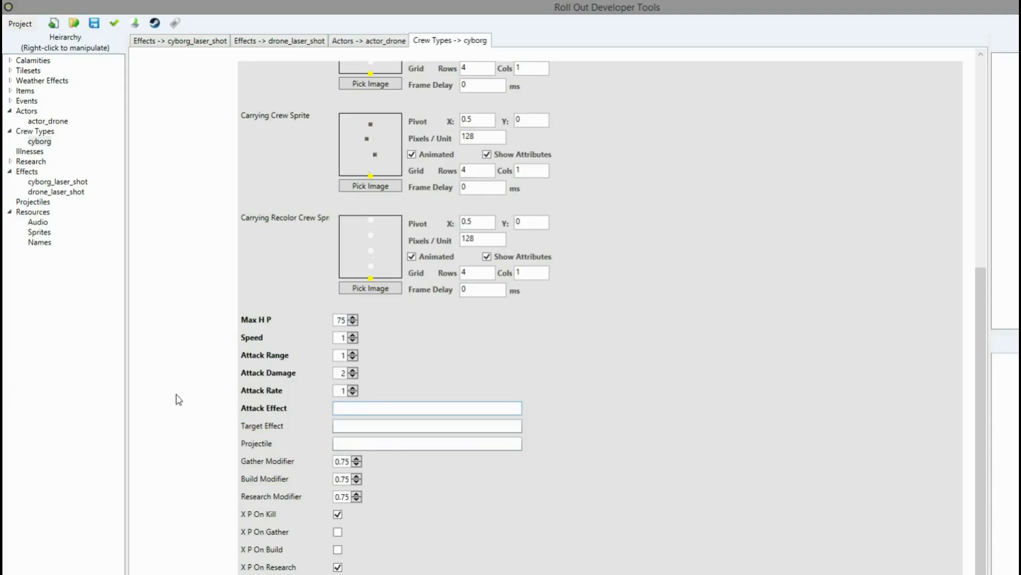
type("c")
key("Down")
key("Return")
key("ctrl+s")
- Create a projectile with the ID drone_projectile
right_click(39, 202)
left_click(110, 211)
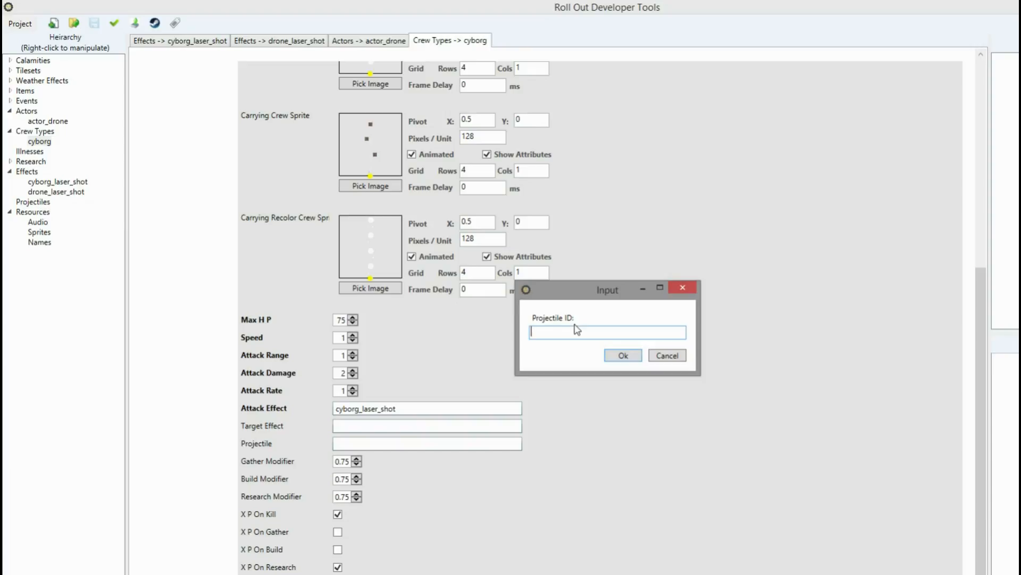
type("drone_projectile")
key("Return")
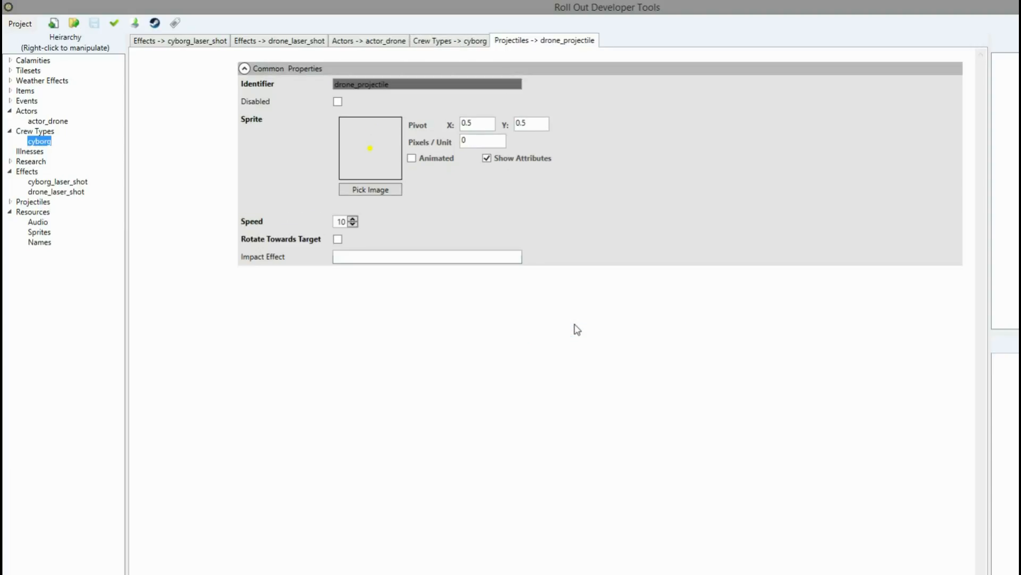
- Give drone_projectile the red laser sprite and make it rotate towards its target
left_click(372, 190)
double_click(1020, 215)
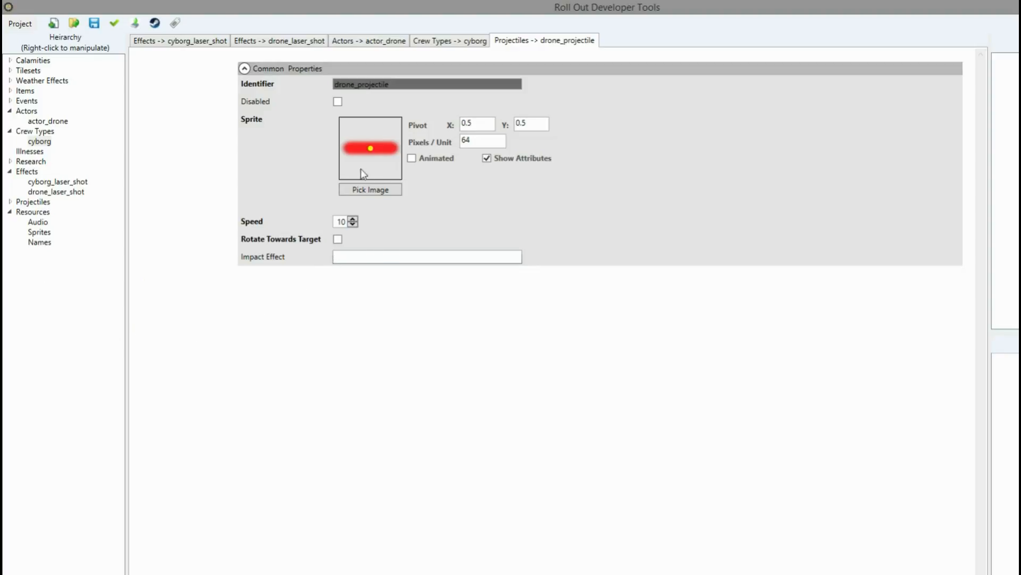
left_click(337, 239)
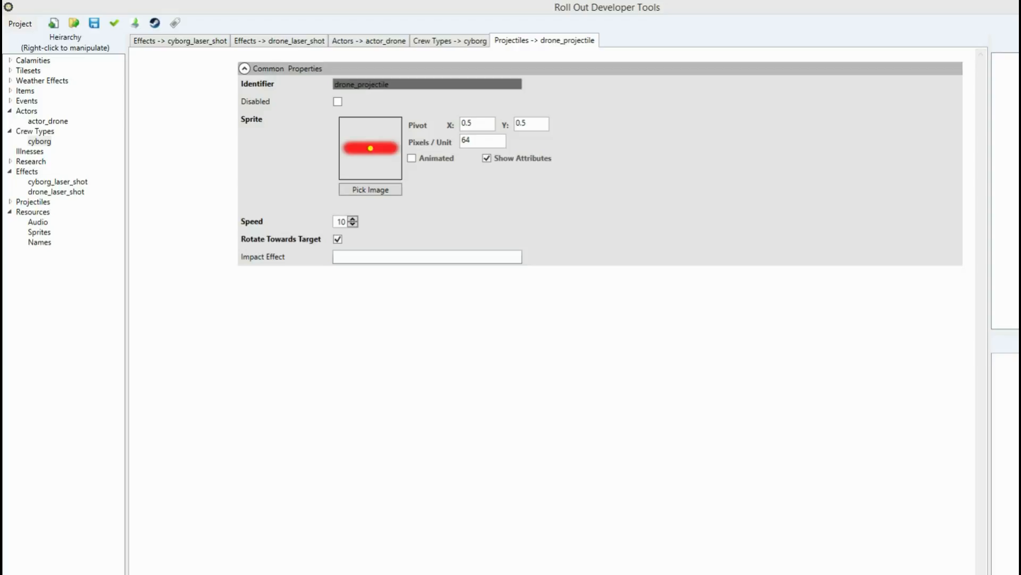
left_click(542, 457)
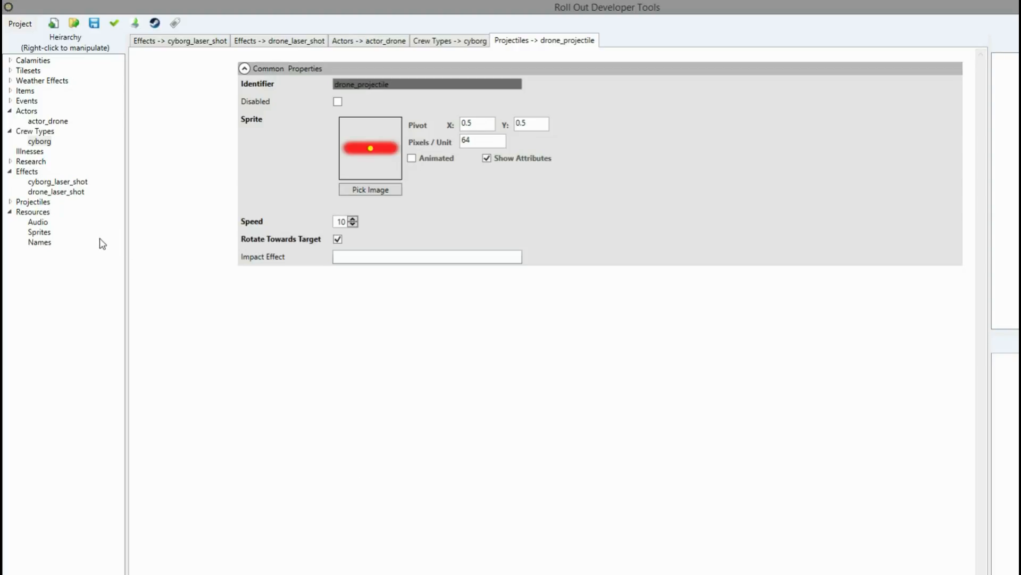
- Create a game effect with the ID cyborg_laser_impact and set its duration to 1
right_click(32, 172)
left_click(48, 179)
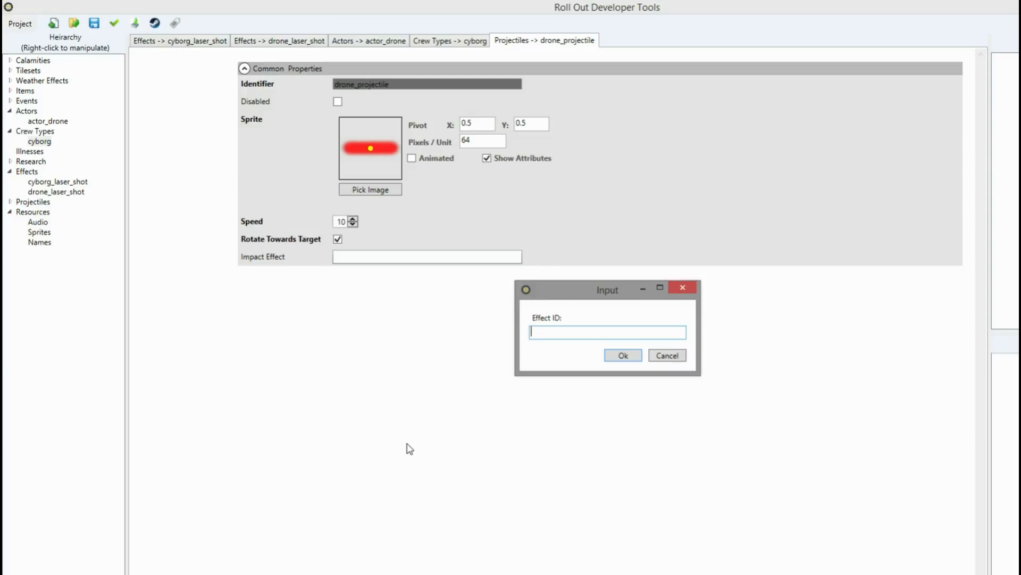
type("cyborg_laser_impact")
key("Return")
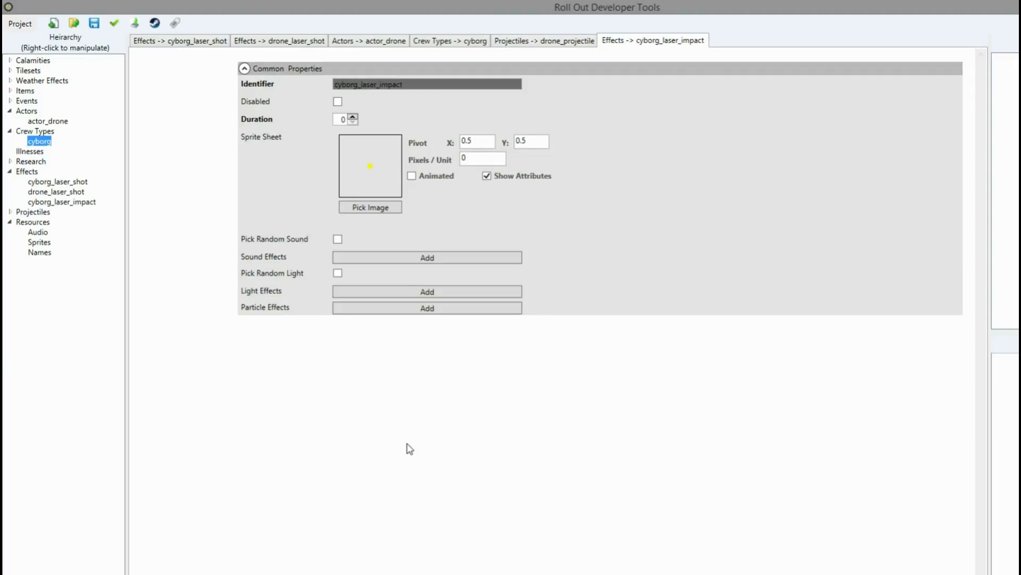
left_click(353, 116)
- Add a sound effect and a light effect to cyborg_laser_impact and expand the light effect's properties
left_click(362, 259)
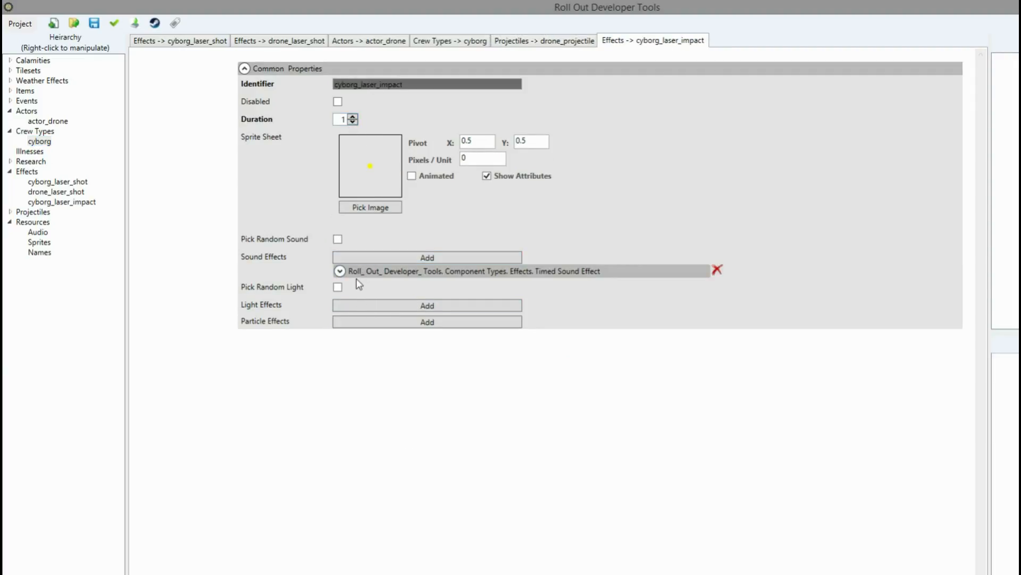
left_click(354, 305)
left_click(357, 320)
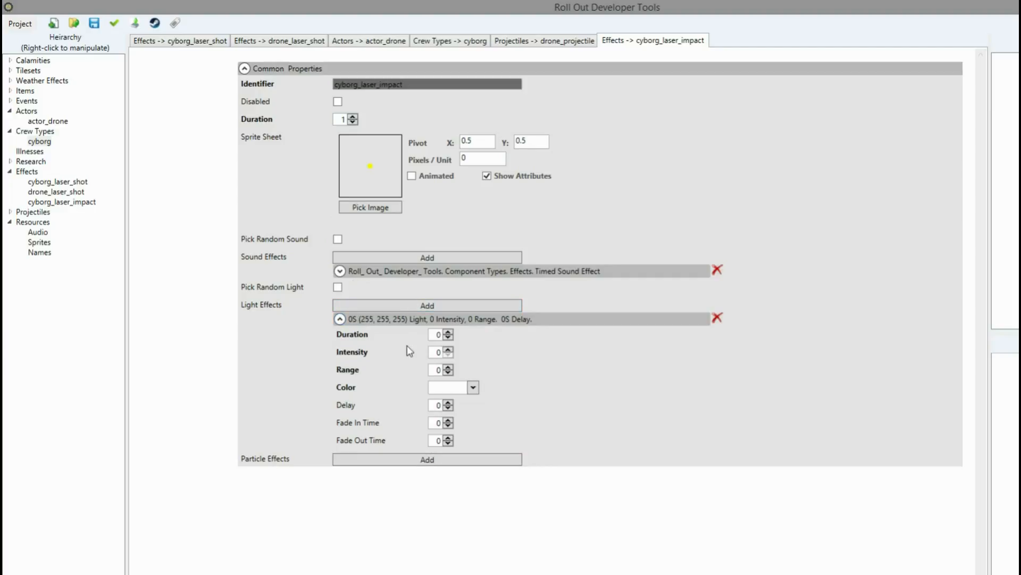
- Set the impact light's color to turquoise, duration to 1, fade in time to 0.2 and fade out time to 0.8
left_click(473, 387)
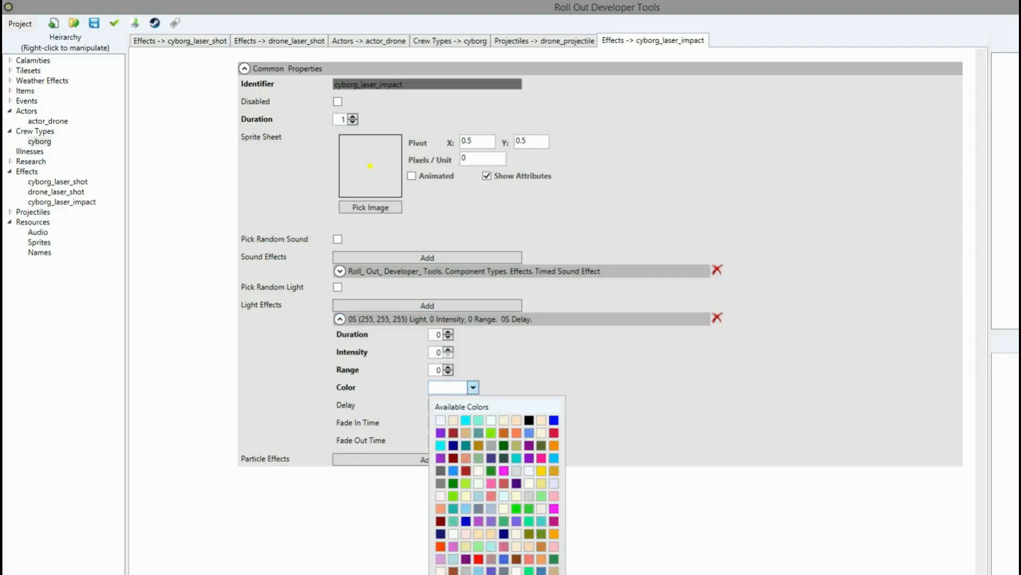
left_click(491, 574)
double_click(433, 332)
type("1")
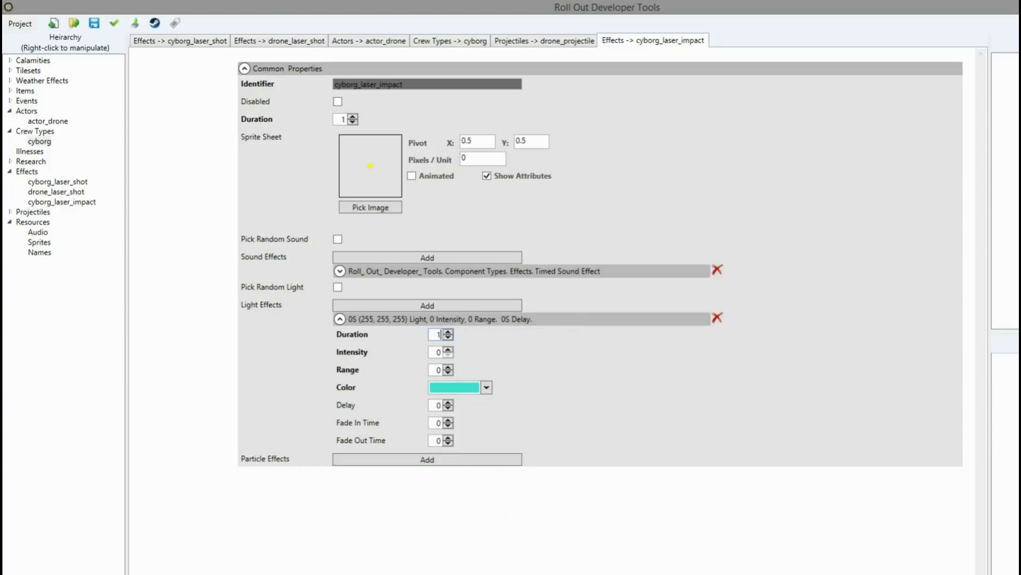
double_click(438, 423)
type("0.2")
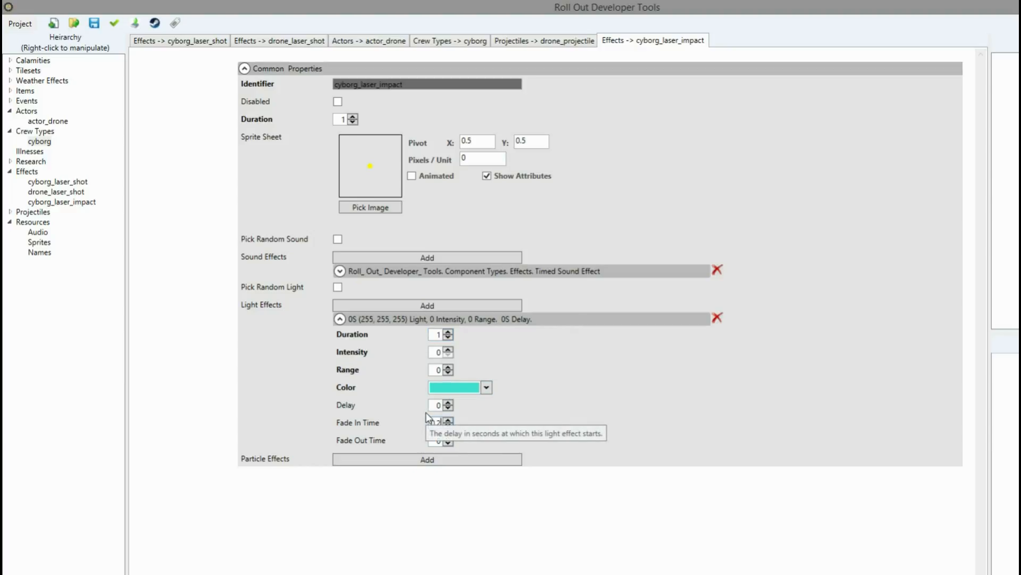
key("Tab")
type("0.8")
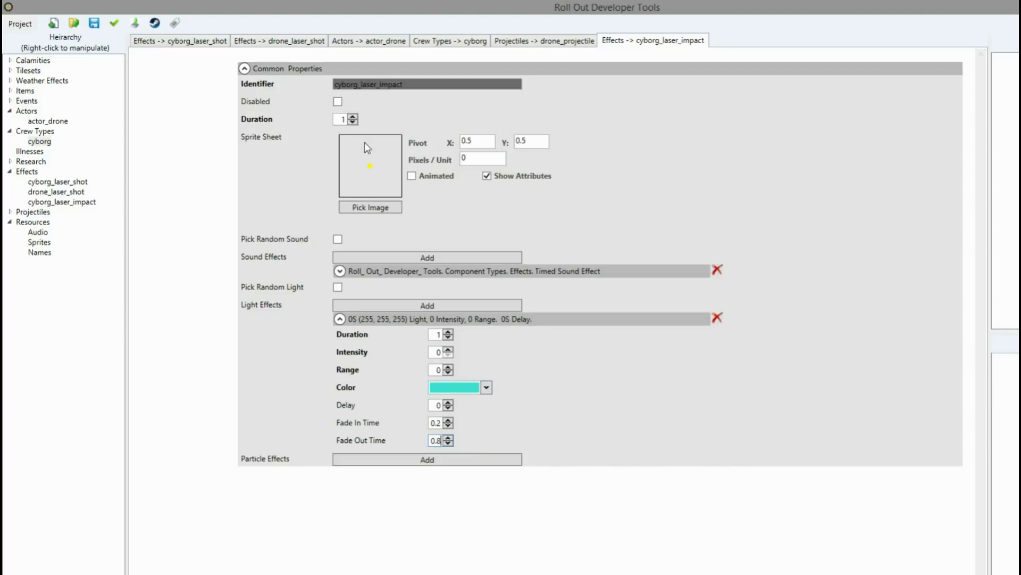
- Add laser_impact.ogg to the mod's audio resources and close the VLC media player window
left_click(37, 232)
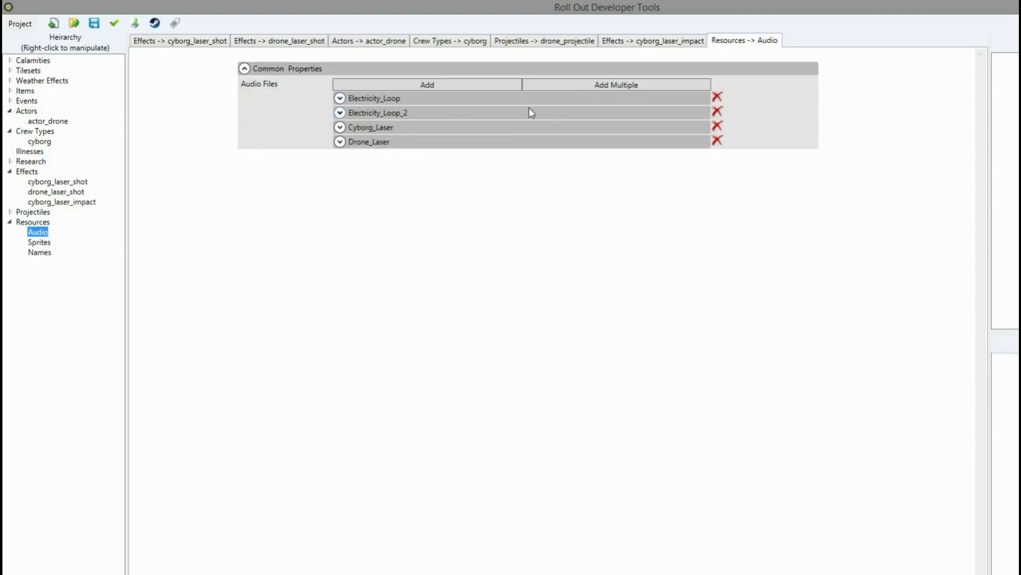
left_click(416, 86)
left_click(343, 155)
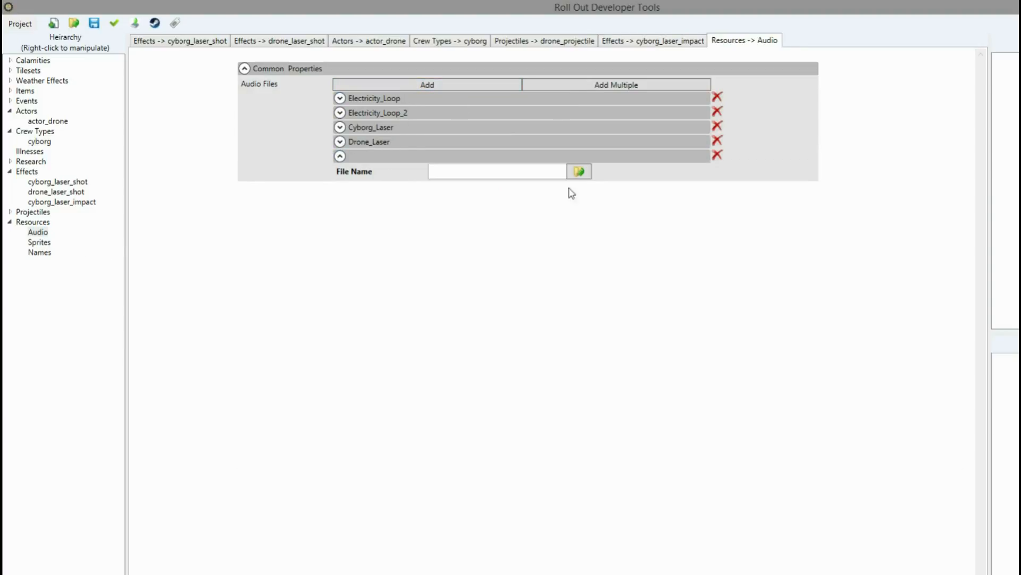
left_click(578, 176)
double_click(1015, 226)
left_click(340, 157)
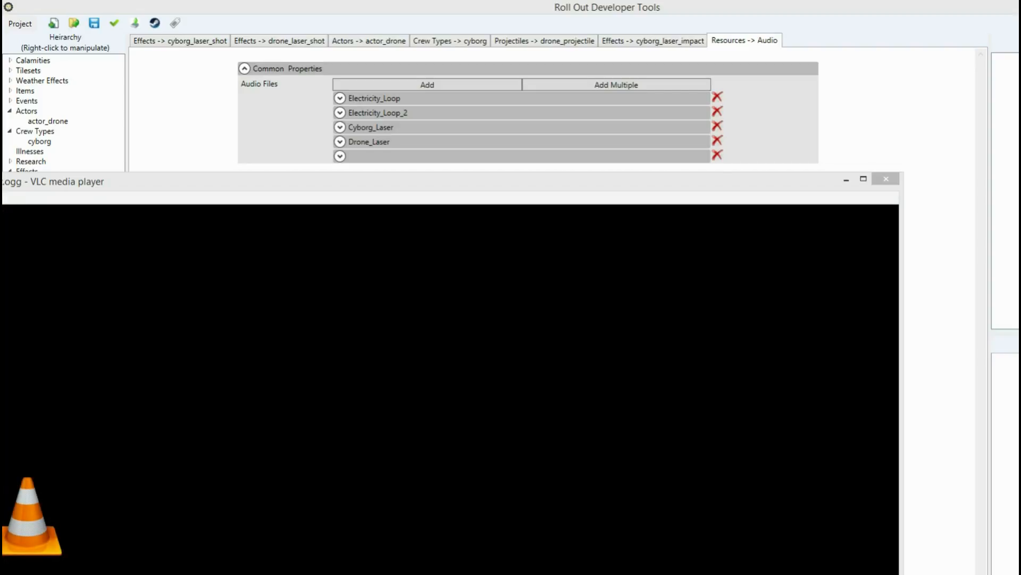
left_click_drag(452, 182, 410, 404)
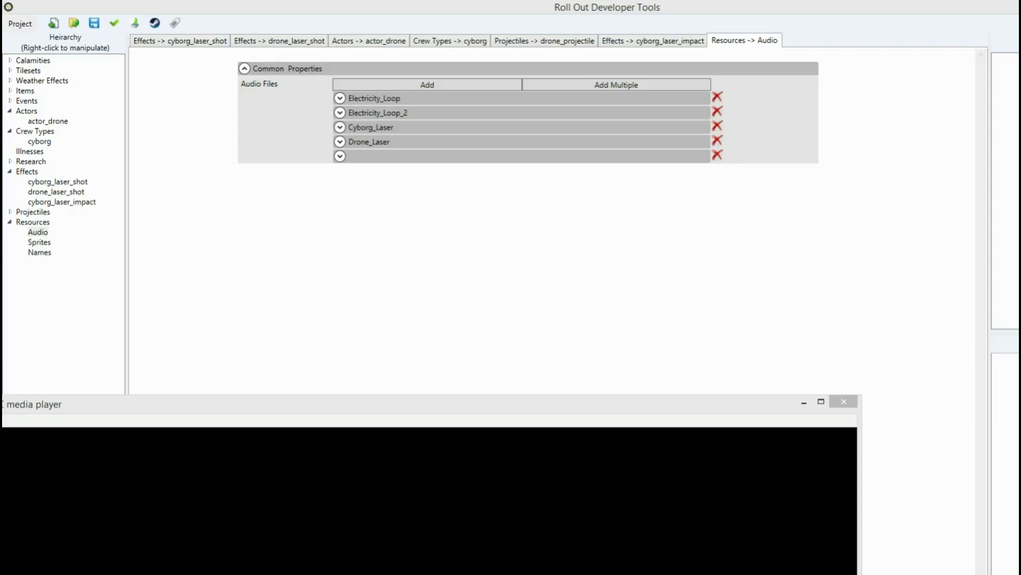
left_click(846, 403)
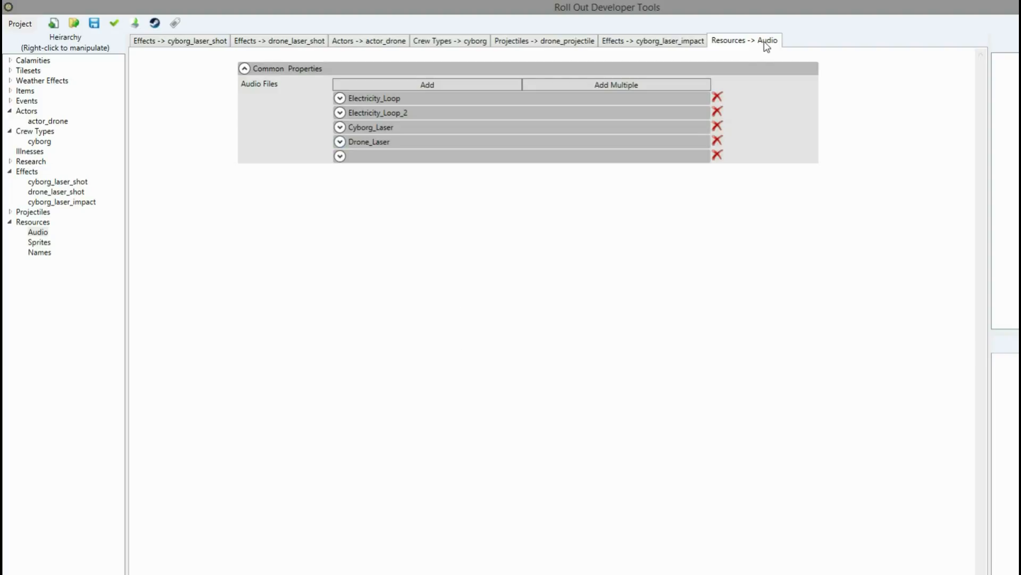
- Set the sound identifier of cyborg_laser_impact's sound effect to laser_impact.ogg and save the project
left_click(684, 42)
left_click(340, 270)
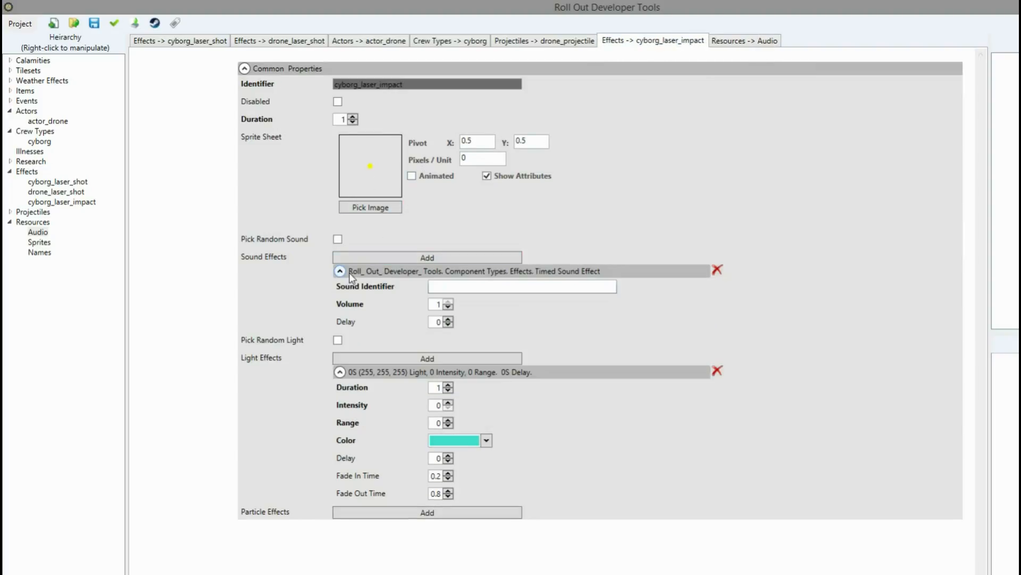
type("las")
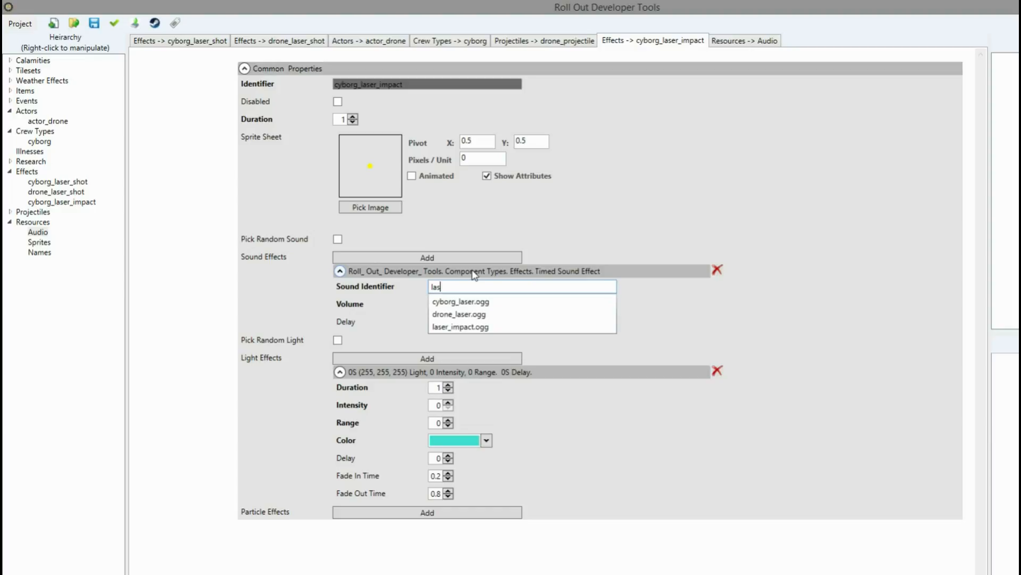
key("Down")
key("Down")
key("Down")
key("Return")
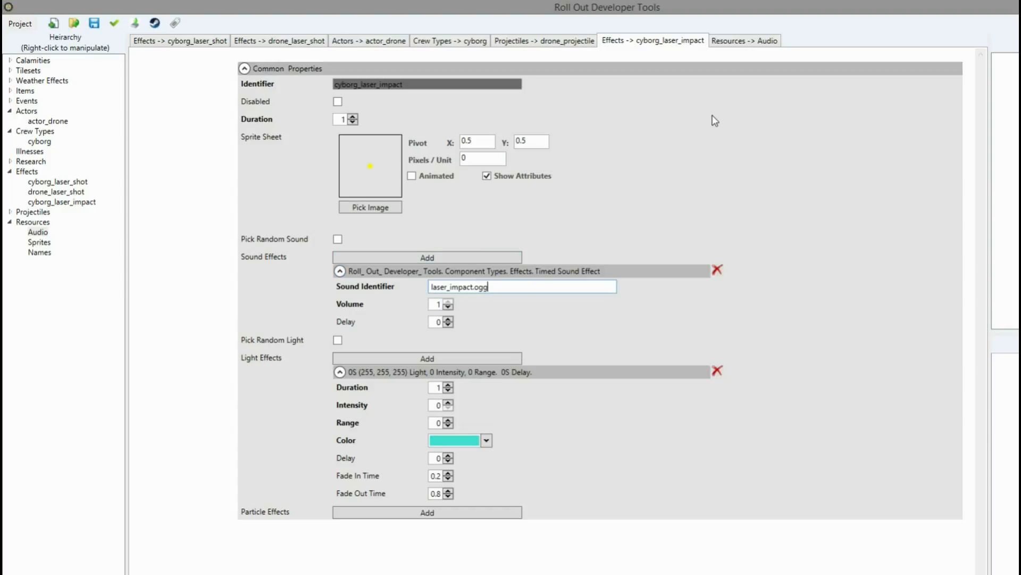
key("ctrl+s")
- Create a game effect with the ID drone_laser_impact and set its duration to 1
right_click(31, 177)
left_click(80, 182)
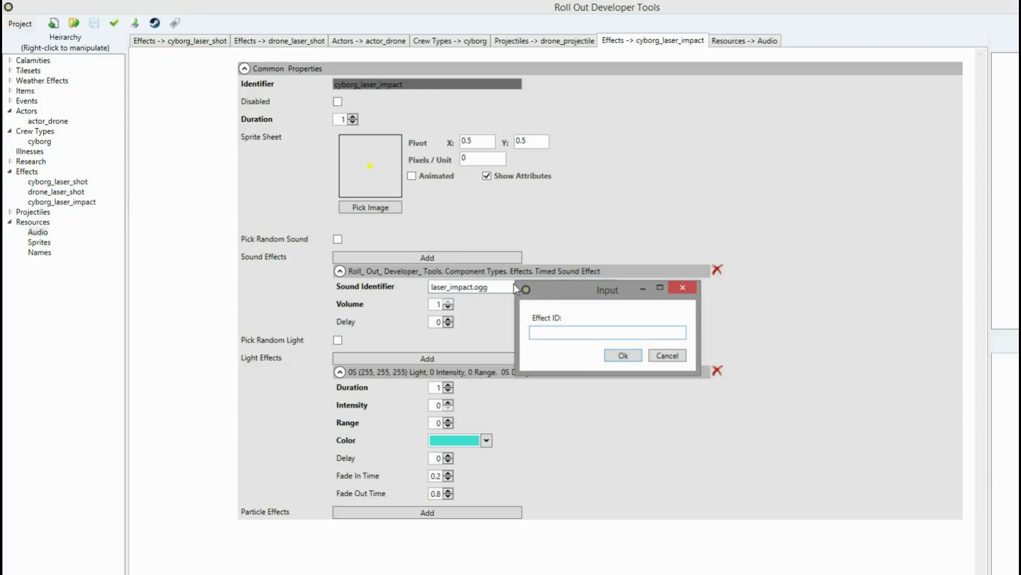
type("drone_laser_impact")
key("Return")
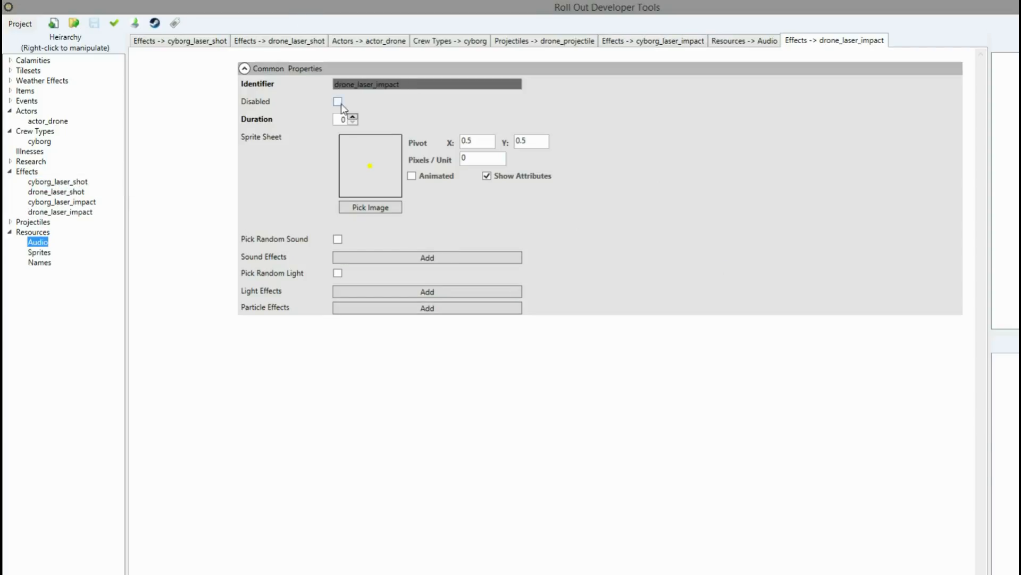
left_click(352, 120)
- Add a laser_impact.ogg sound effect and a light effect with duration 1 to drone_laser_impact
left_click(384, 261)
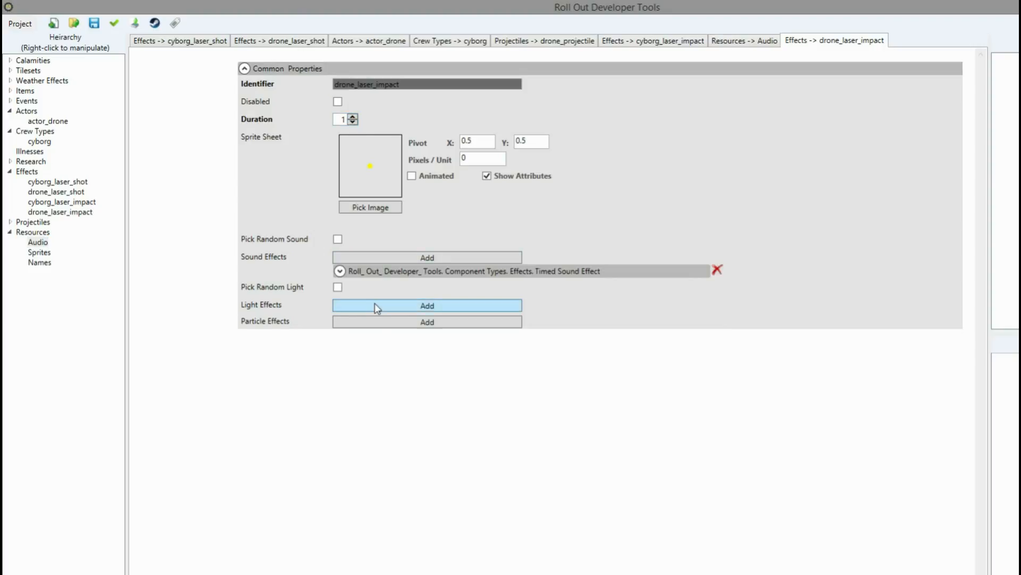
left_click(375, 304)
left_click(442, 287)
type("l")
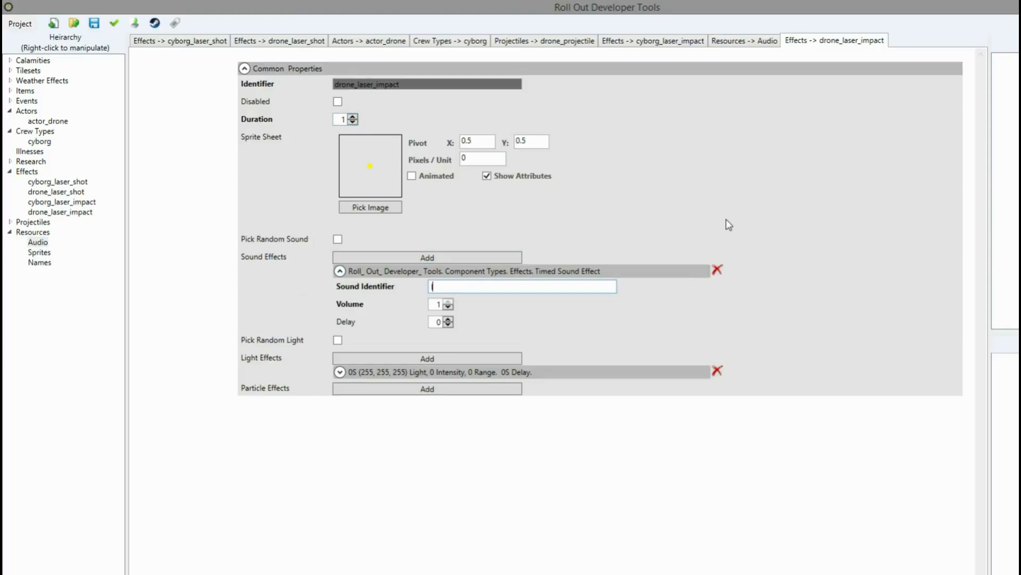
type("as")
key("Down")
key("Down")
key("Down")
key("Return")
left_click(437, 375)
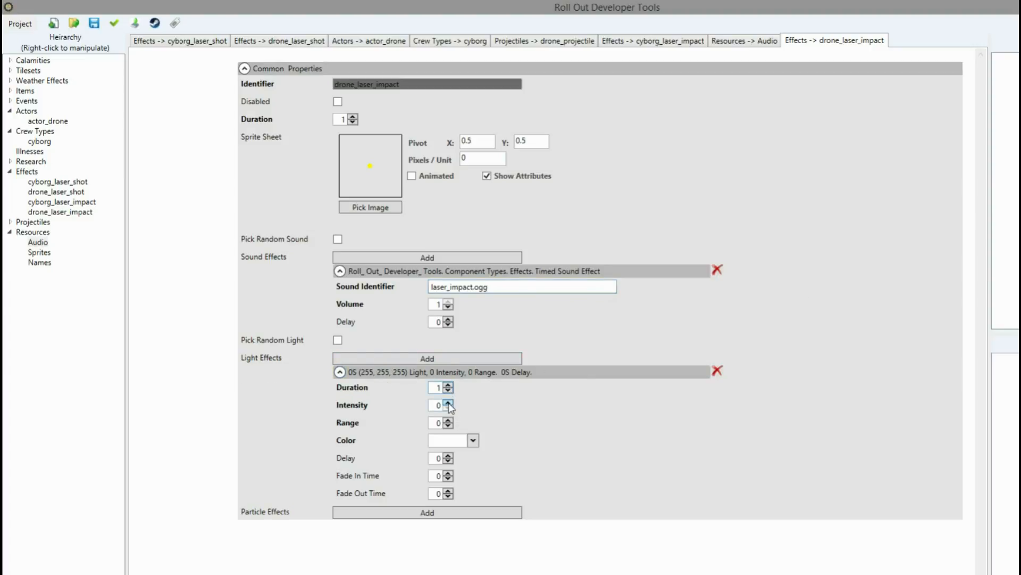
- Raise the intensity and range of cyborg_laser_impact's light effect and save the project
left_click(668, 41)
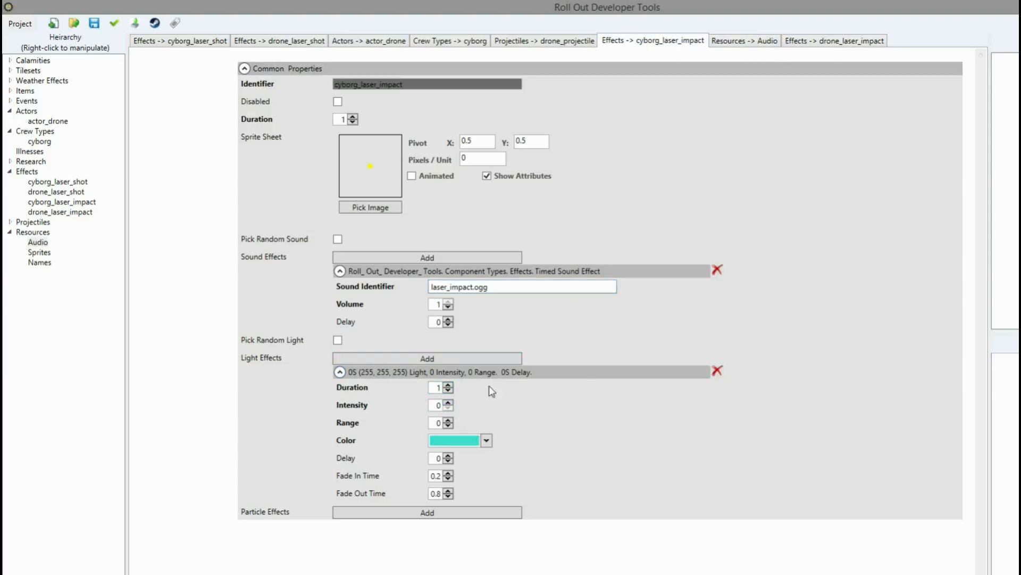
left_click(449, 403)
left_click(449, 420)
key("ctrl+s")
- Set drone_laser_impact's light to range 10, intensity 1 and red color
left_click(796, 42)
double_click(449, 420)
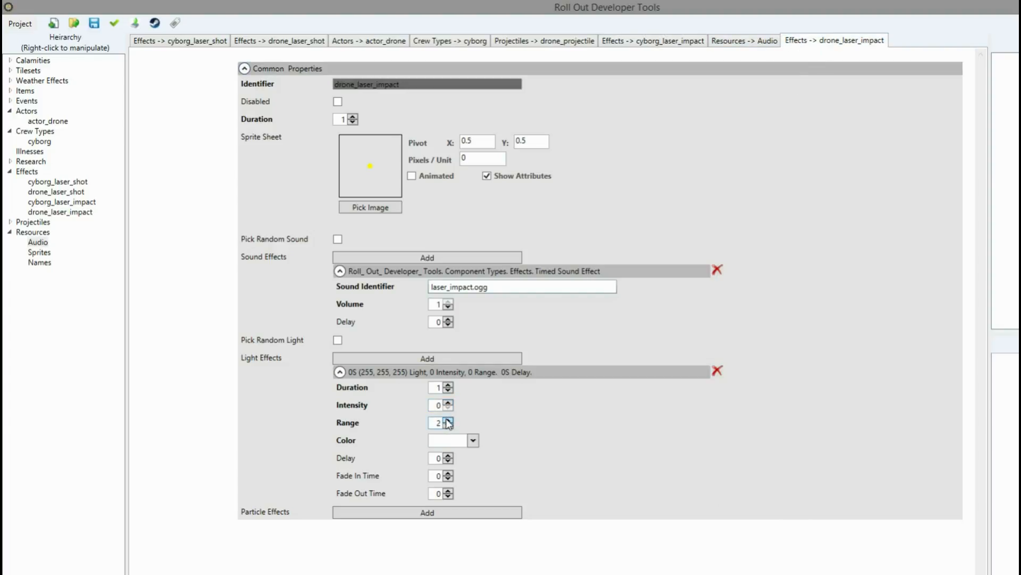
left_click(448, 402)
left_click(473, 440)
left_click(490, 403)
- Set the drone impact light's fade in time to 0.2 and fade out time to 0.8, save, and close both laser impact effects
left_click(437, 477)
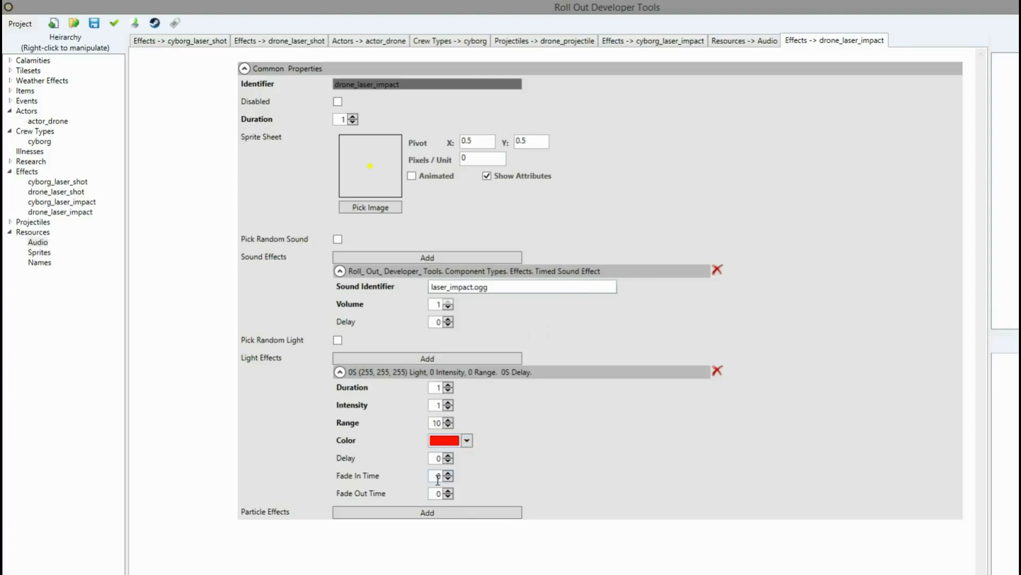
type(".2")
left_click(436, 494)
type(".8")
key("ctrl+s")
middle_click(798, 42)
middle_click(669, 41)
- Assign drone_laser_impact as the impact effect of drone_projectile and save the project
left_click(536, 41)
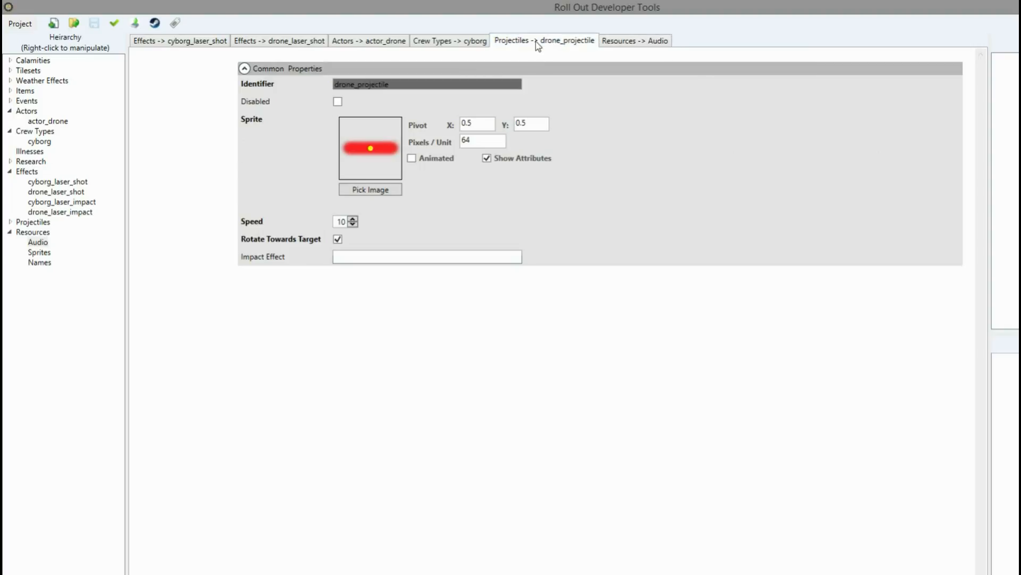
left_click(393, 255)
type("dron")
key("Down")
key("Down")
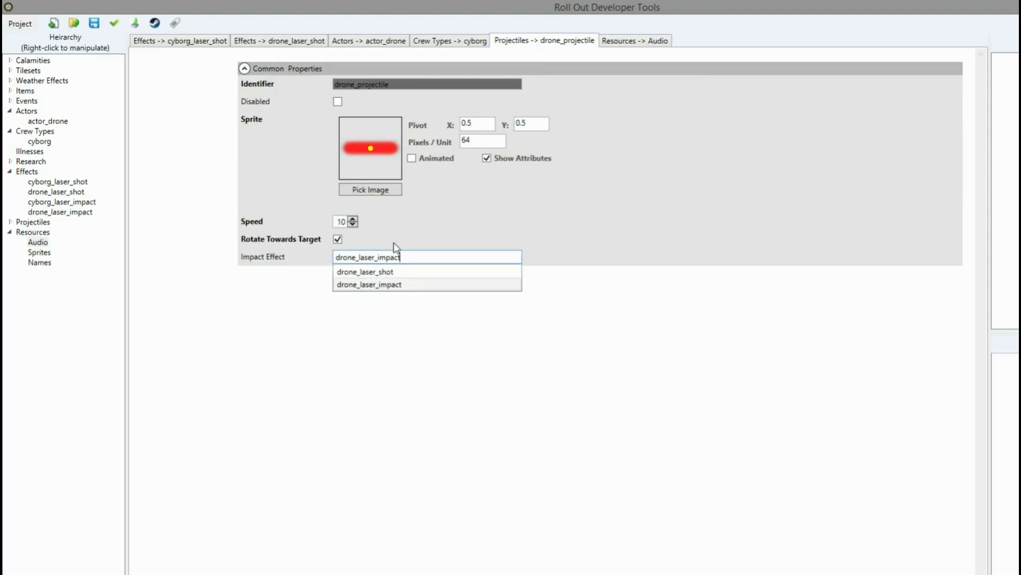
key("Return")
key("ctrl+s")
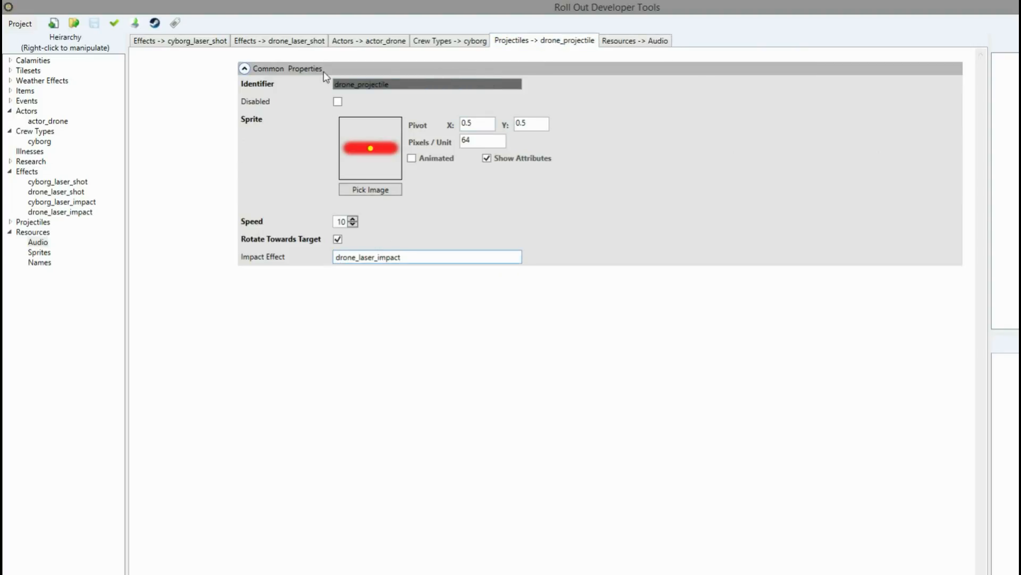
- Create a projectile with the ID cyborg_projectile
left_click(184, 41)
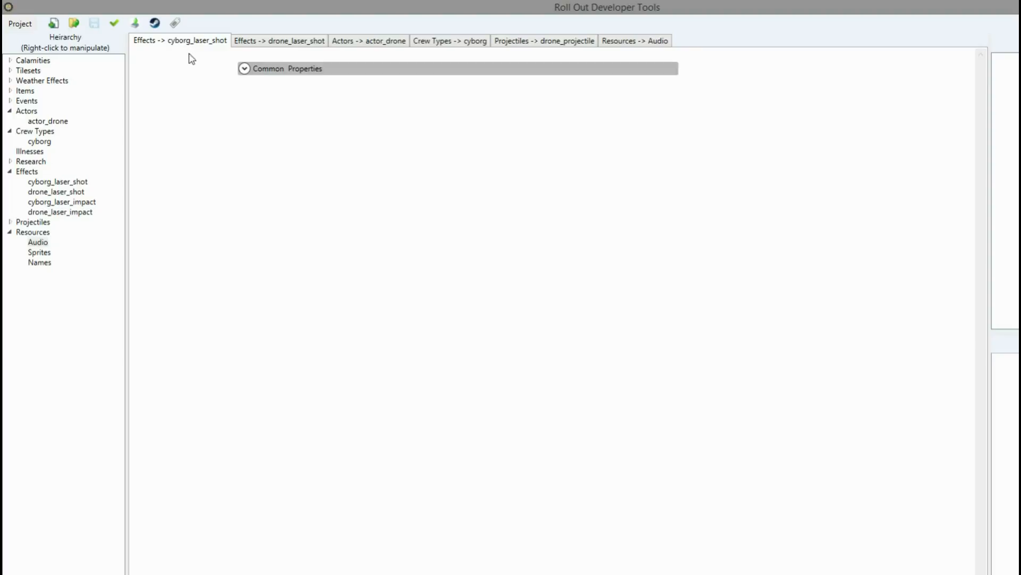
left_click(9, 222)
right_click(20, 222)
left_click(66, 230)
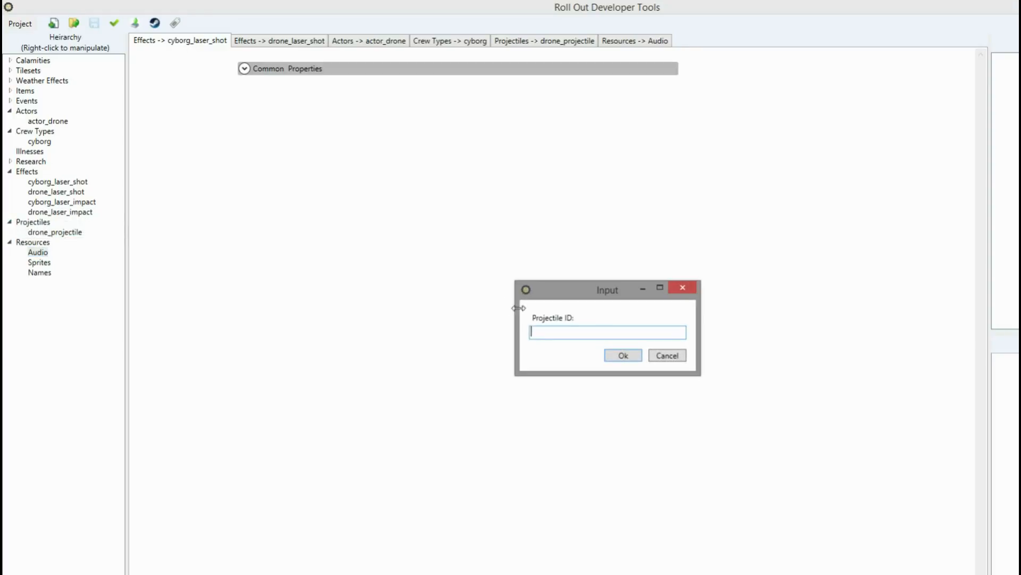
type("cyborg_projec")
key("BackSpace")
type("ctile")
key("Return")
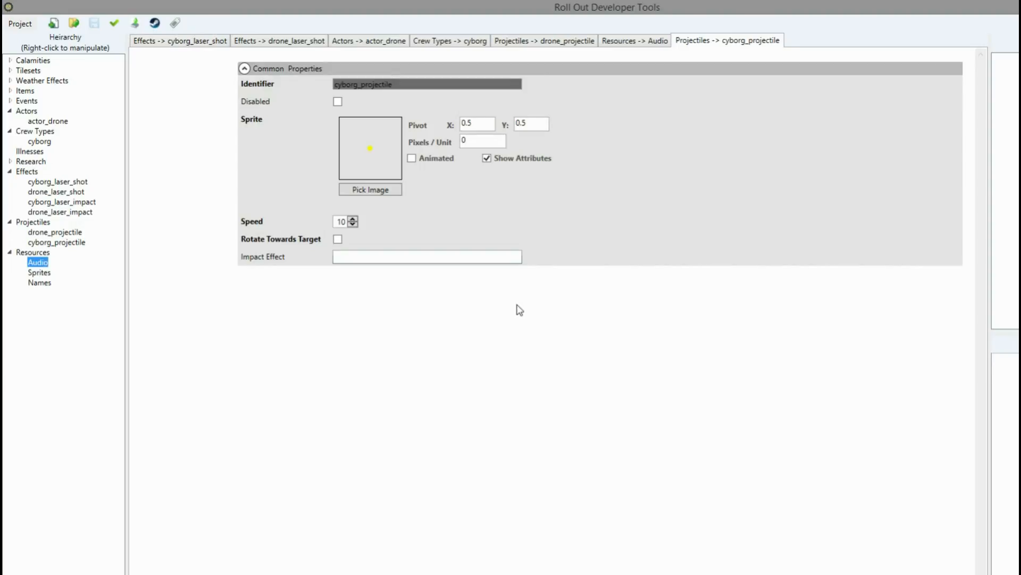
- Give cyborg_projectile the cyborg_laser.png sprite and make it rotate towards its target
left_click(371, 190)
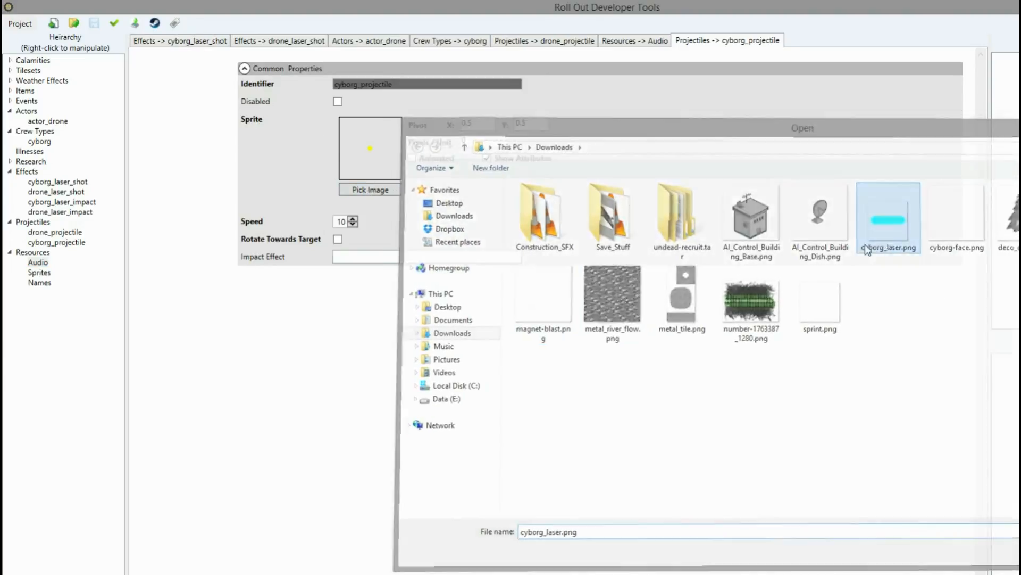
double_click(889, 201)
left_click(338, 239)
- Assign cyborg_laser_impact as the impact effect of cyborg_projectile and save the project
left_click(443, 257)
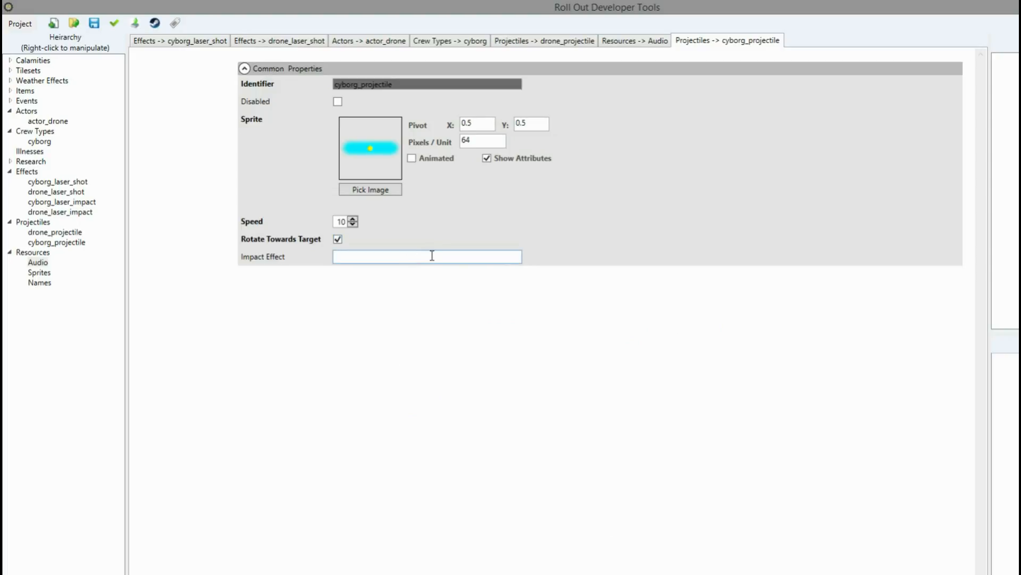
type("cybo")
key("Down")
key("Down")
key("Return")
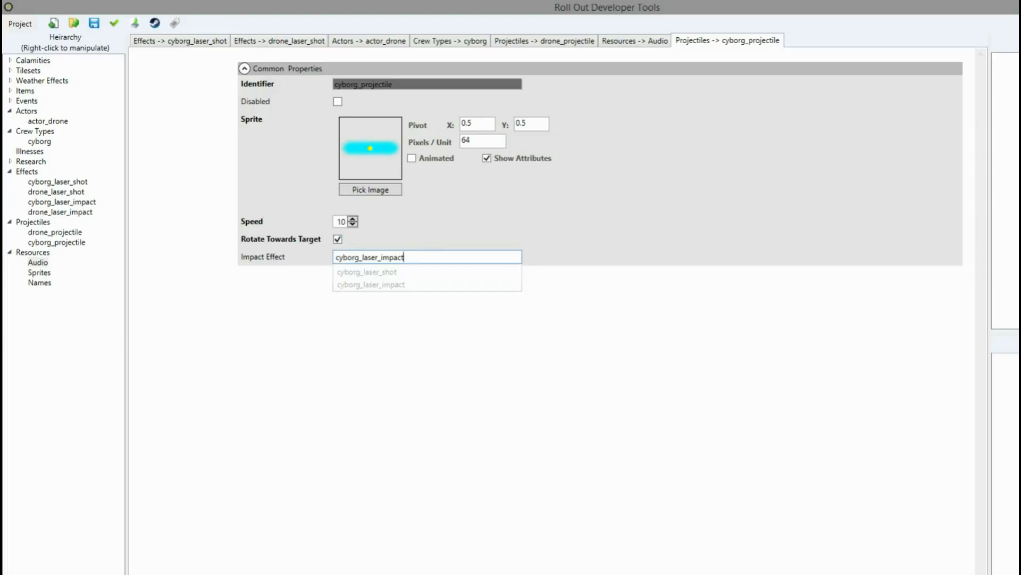
key("ctrl+s")
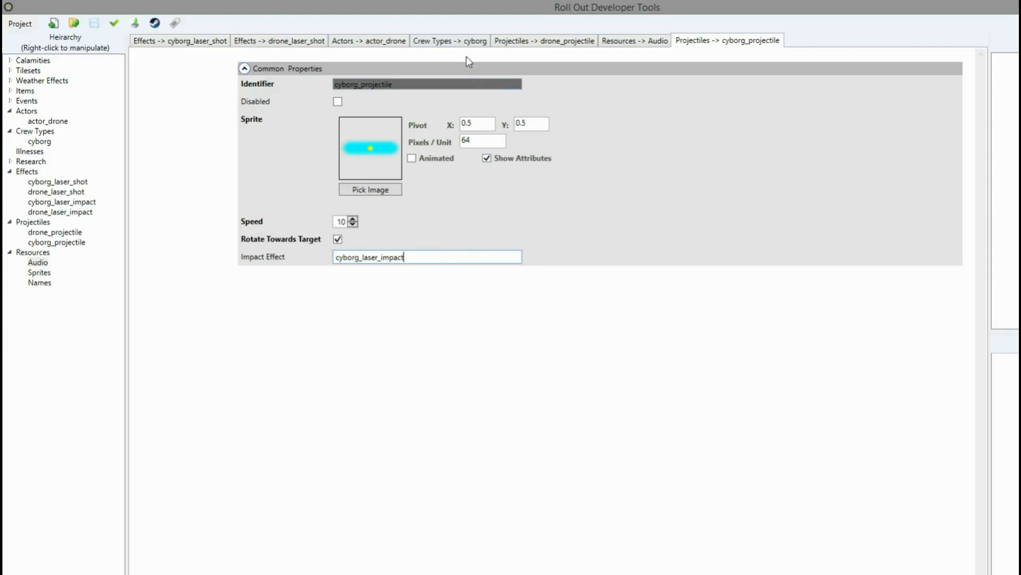
- Assign cyborg_projectile as the projectile of the cyborg crew type and save the project
left_click(462, 42)
scroll(590, 337, "down", 5)
scroll(589, 338, "down", 3)
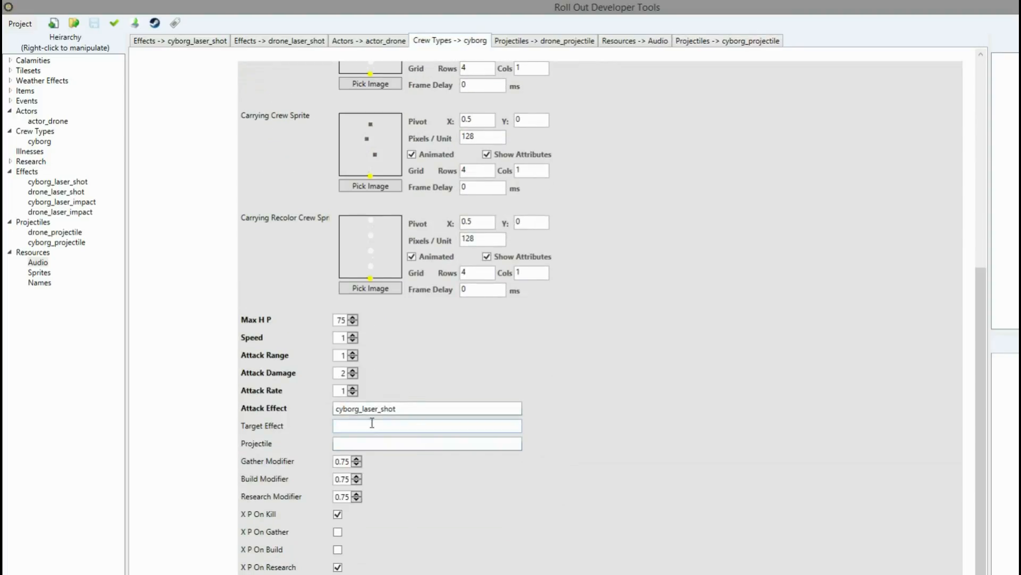
left_click(381, 443)
type("cybo")
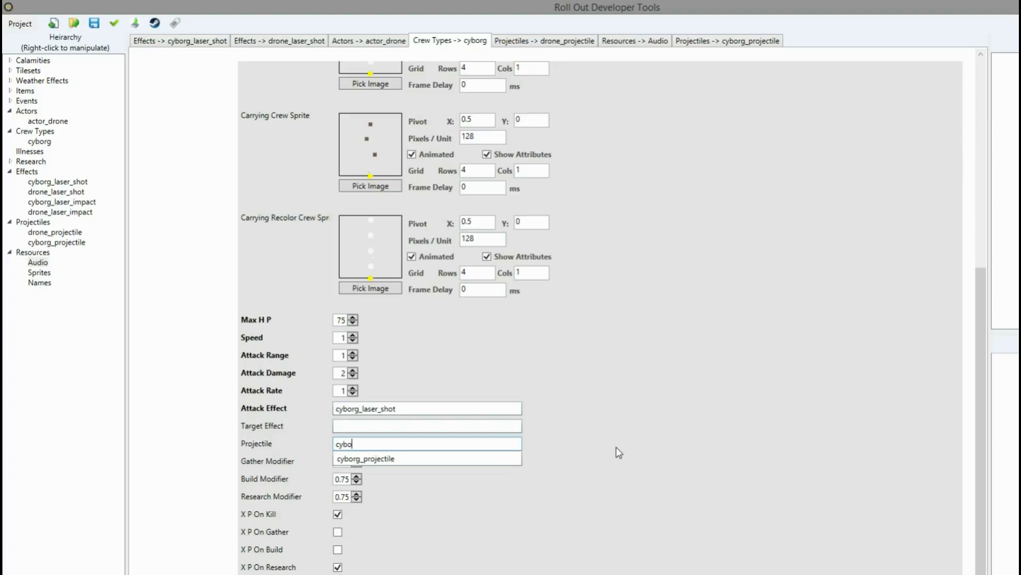
key("Down")
key("Return")
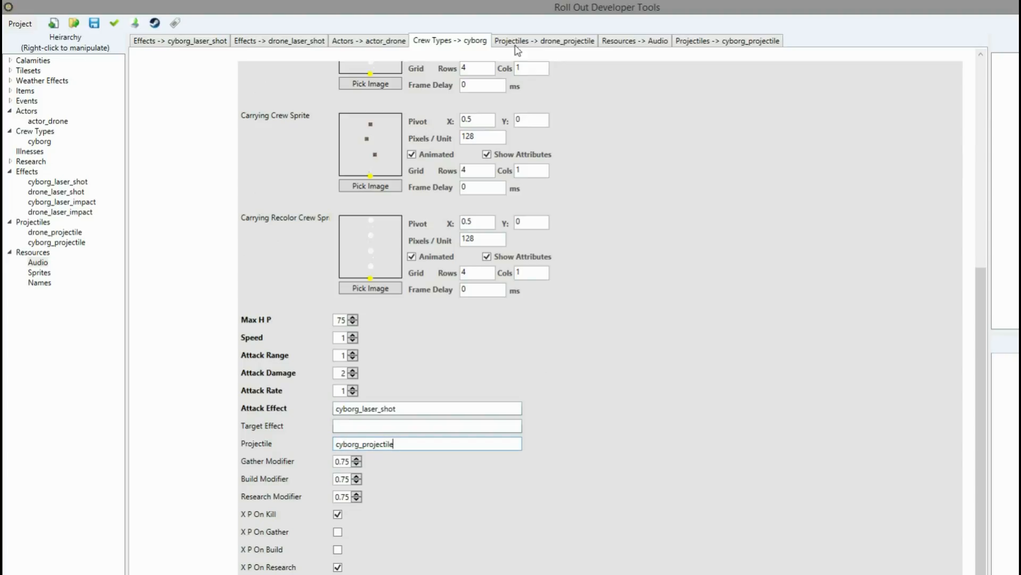
key("ctrl+s")
- Assign drone_projectile as the projectile of actor_drone and save the project
left_click(369, 41)
left_click(367, 428)
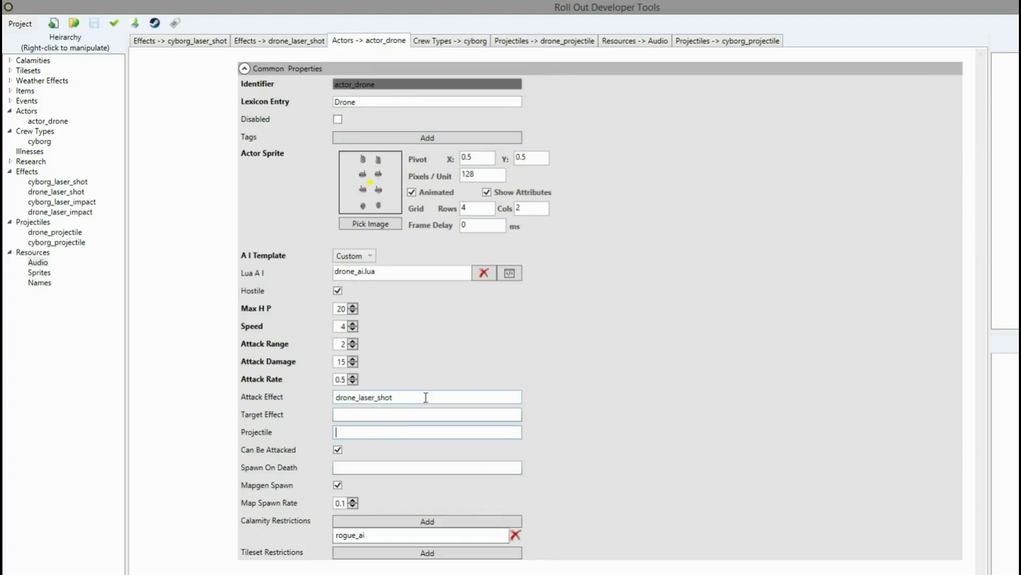
type("drone")
key("Down")
key("Return")
key("ctrl+s")
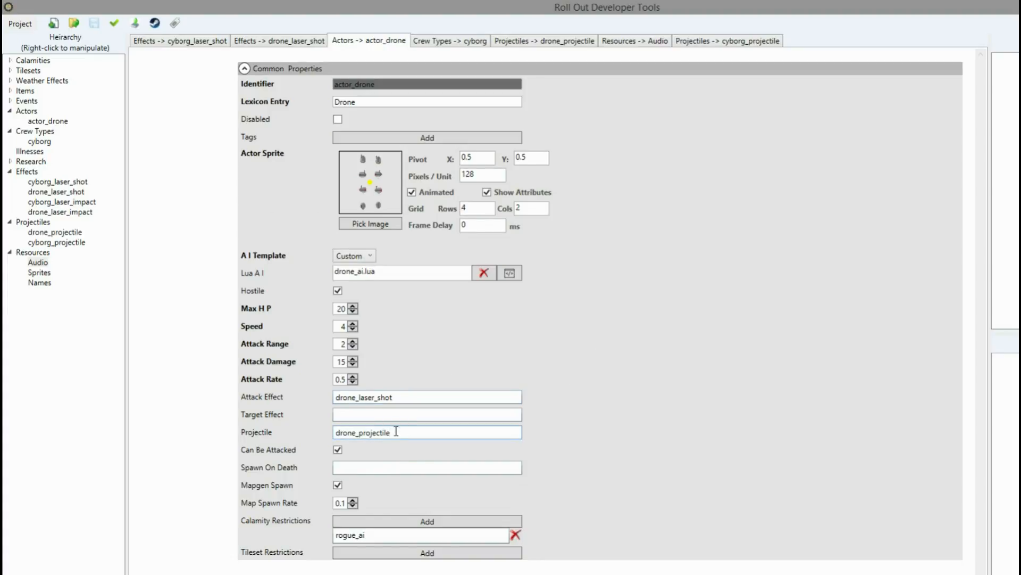
- Review actor_drone's attack effect and projectile assignments and the properties of drone_projectile
left_click(414, 401)
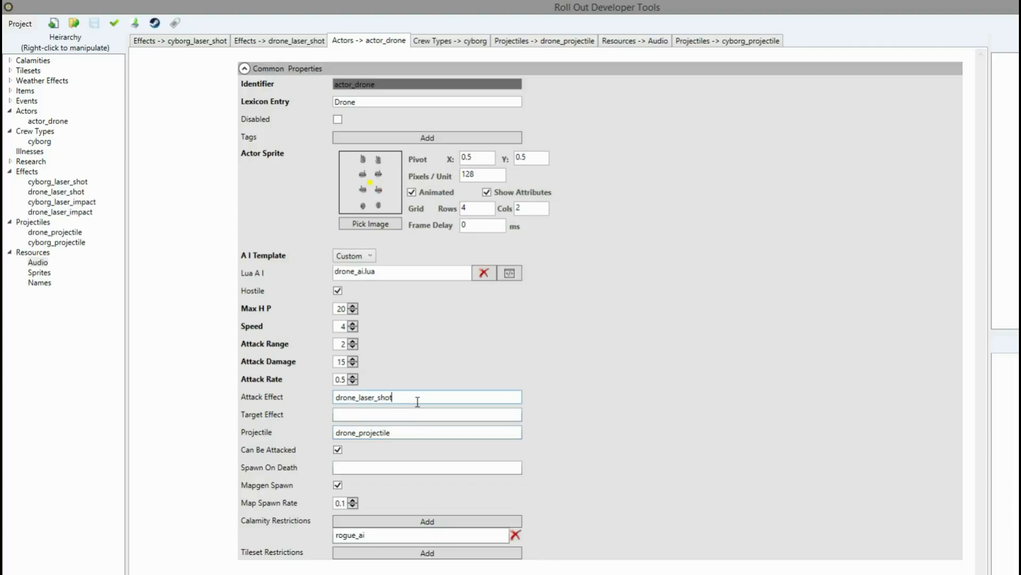
left_click(411, 432)
left_click(565, 41)
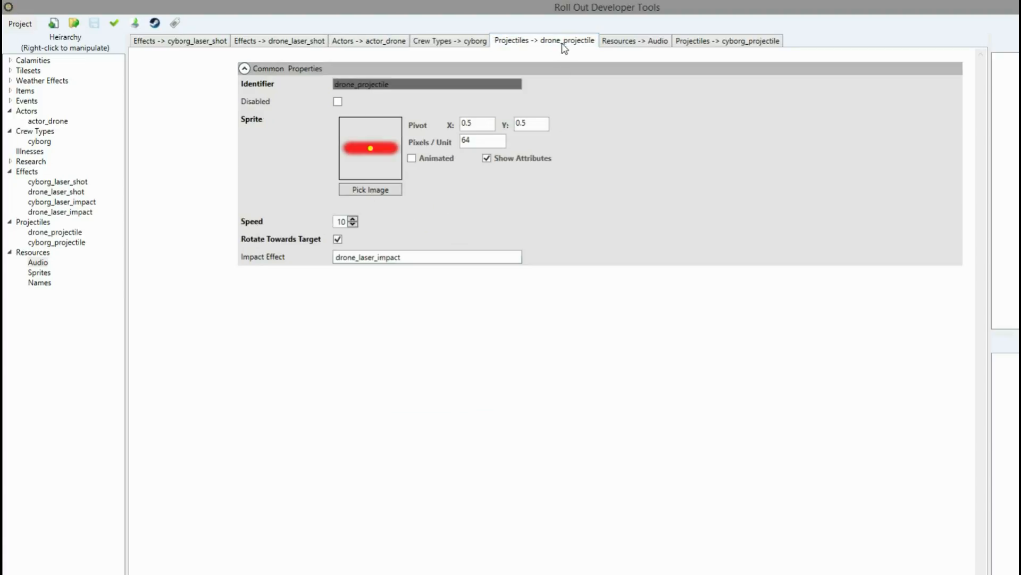